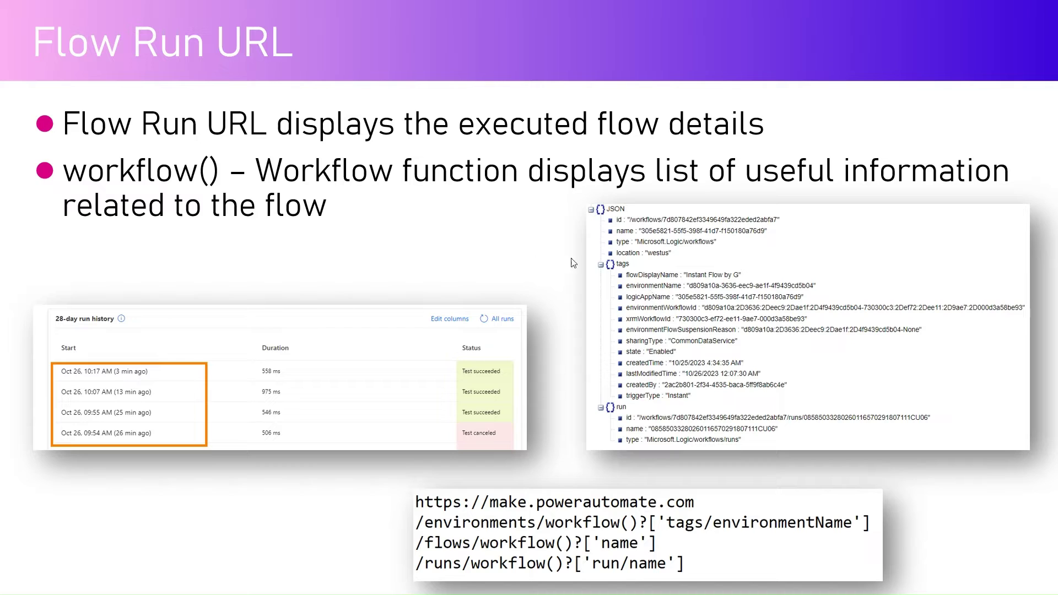
# Step: Leave the Flow Run URL slideshow and return to the October Flow editor in the browser
pyautogui.hotkey('alt', 'Tab')
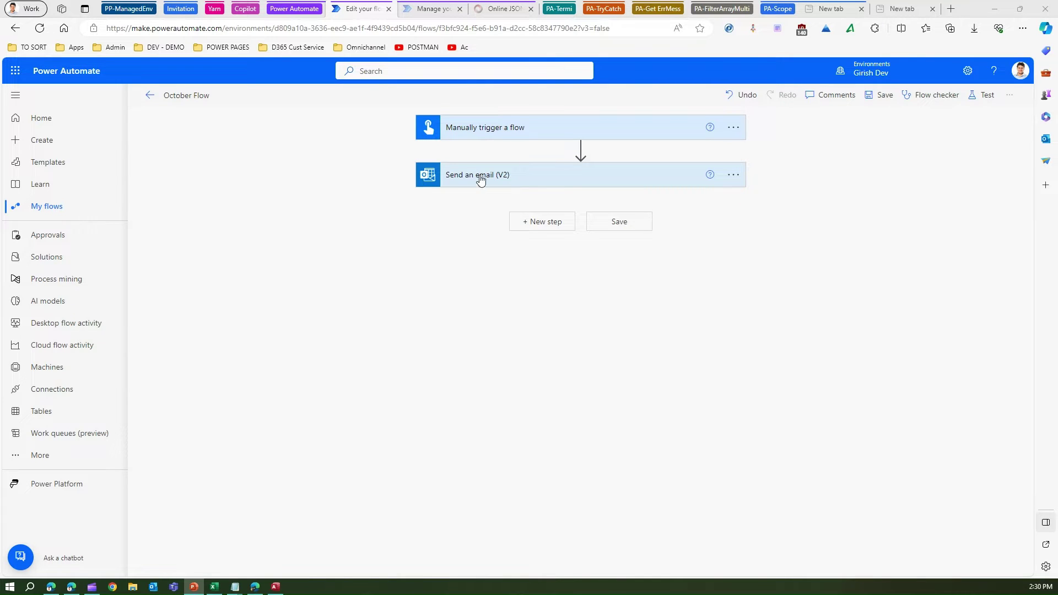
# Step: Save and launch a manual test of October Flow, then switch to the blank new tab
pyautogui.click(985, 99)
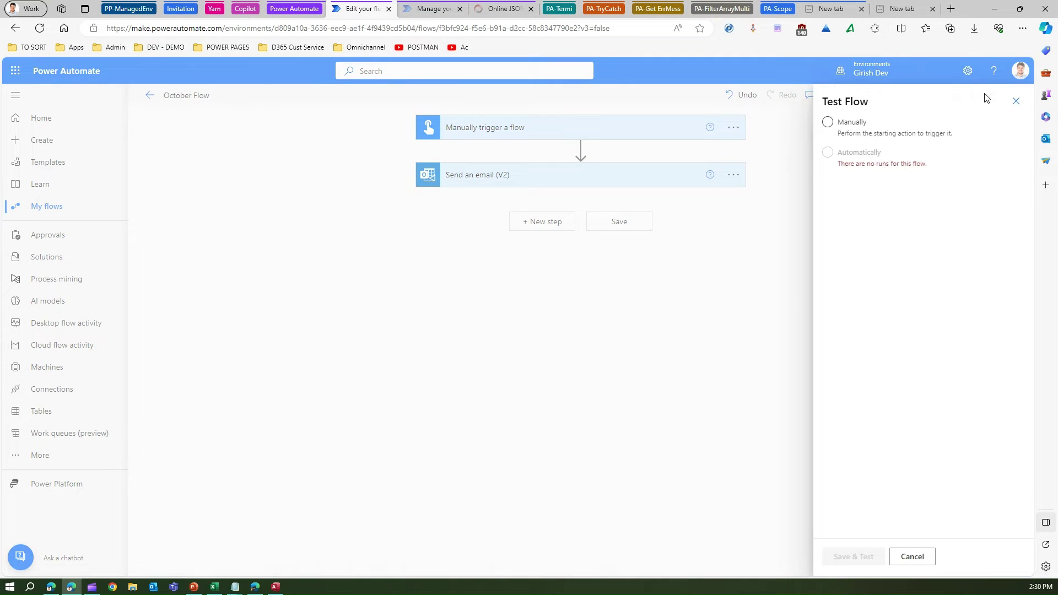
pyautogui.click(863, 128)
pyautogui.click(870, 564)
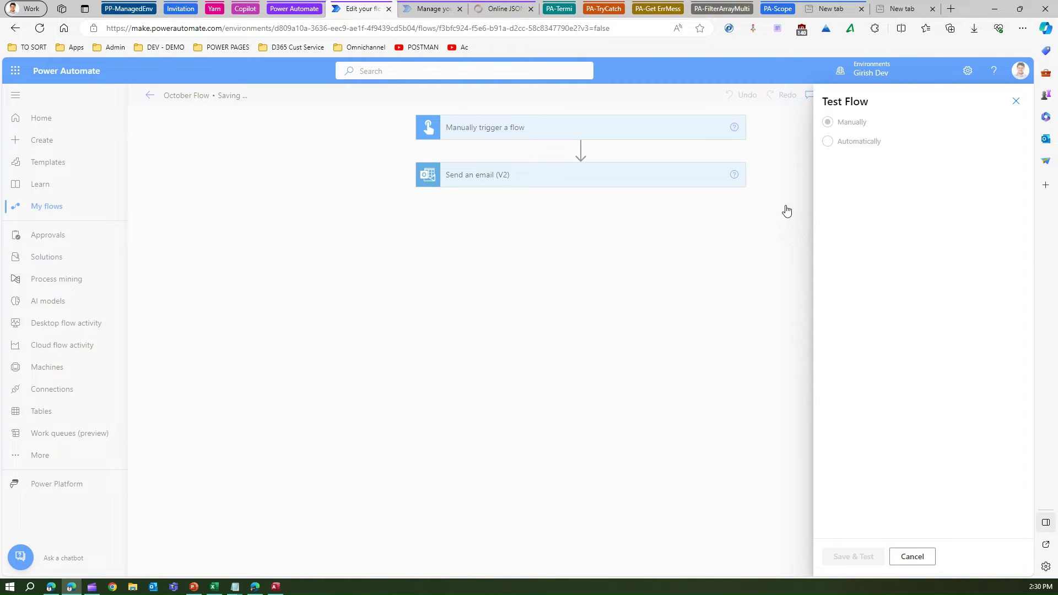
pyautogui.click(900, 11)
# Step: Load Outlook mail from the Apps bookmarks and move its tab beside the flow tabs
pyautogui.click(76, 48)
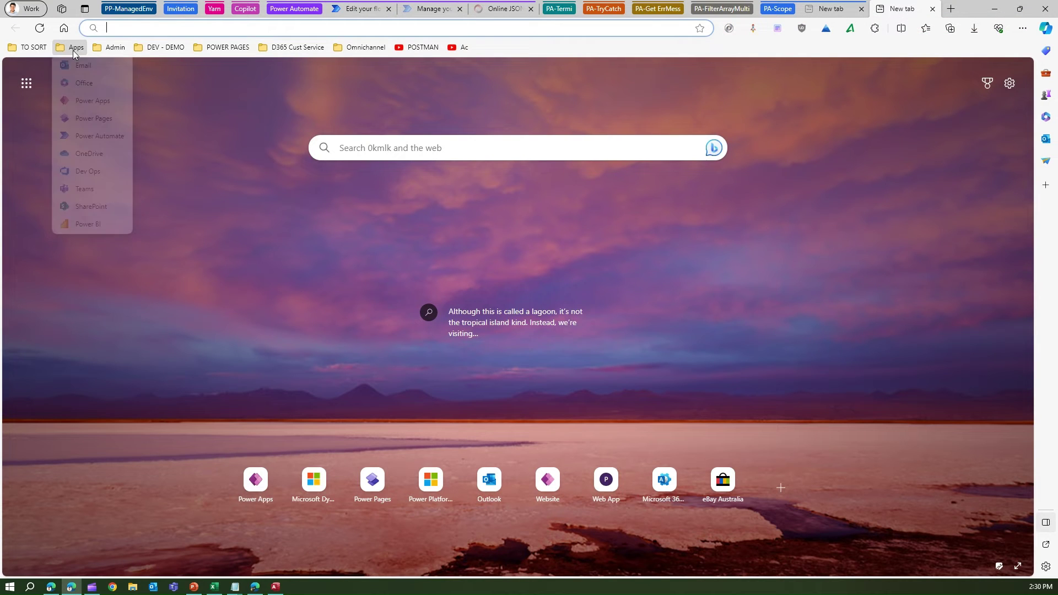
pyautogui.click(79, 66)
pyautogui.moveTo(899, 9); pyautogui.dragTo(501, 3)
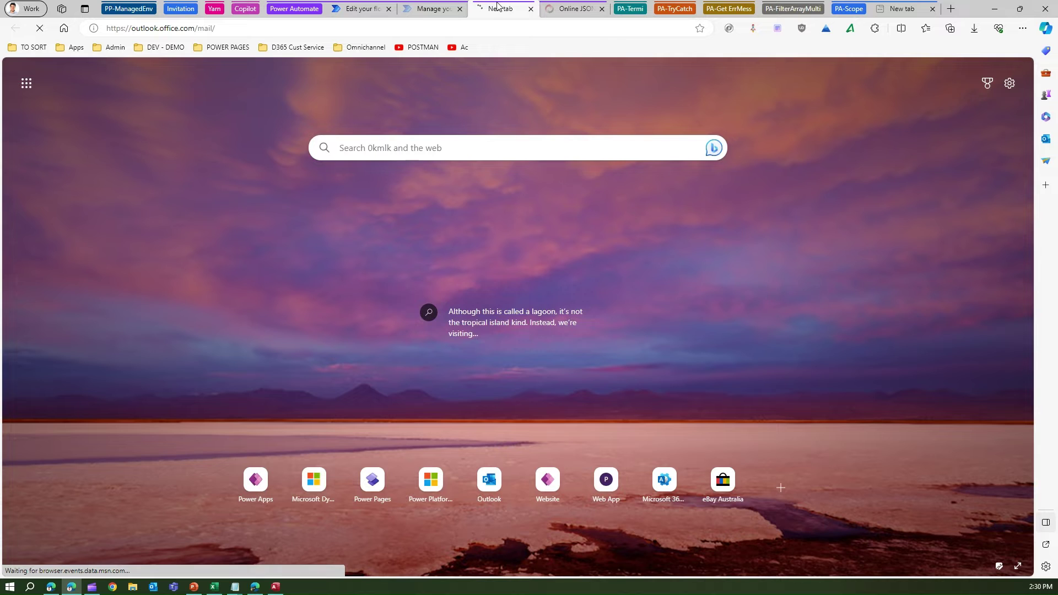
# Step: Refresh October Flow's run history, then go to the My flows list
pyautogui.click(427, 9)
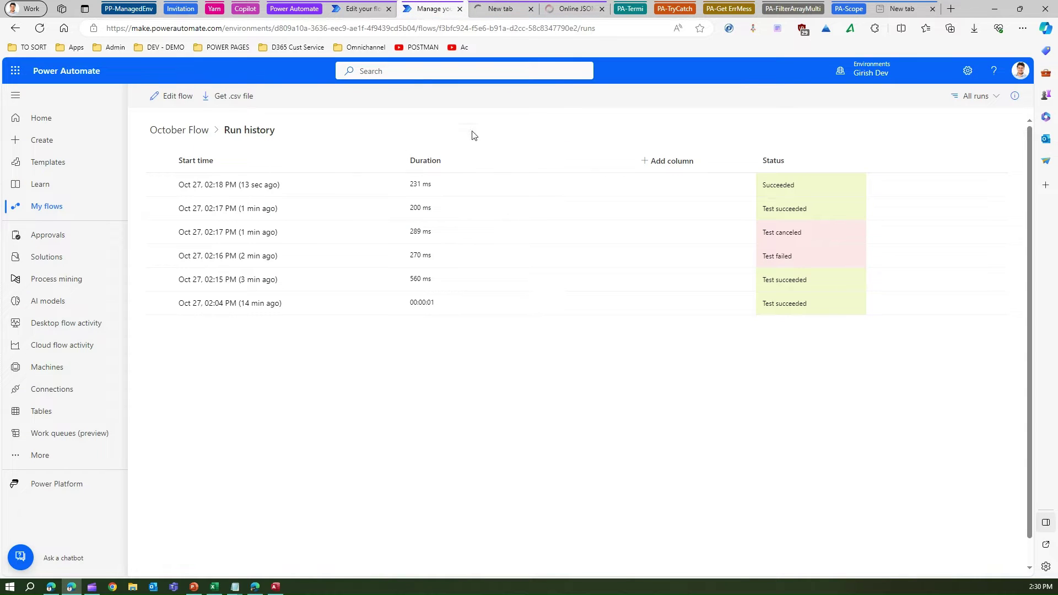
pyautogui.click(38, 28)
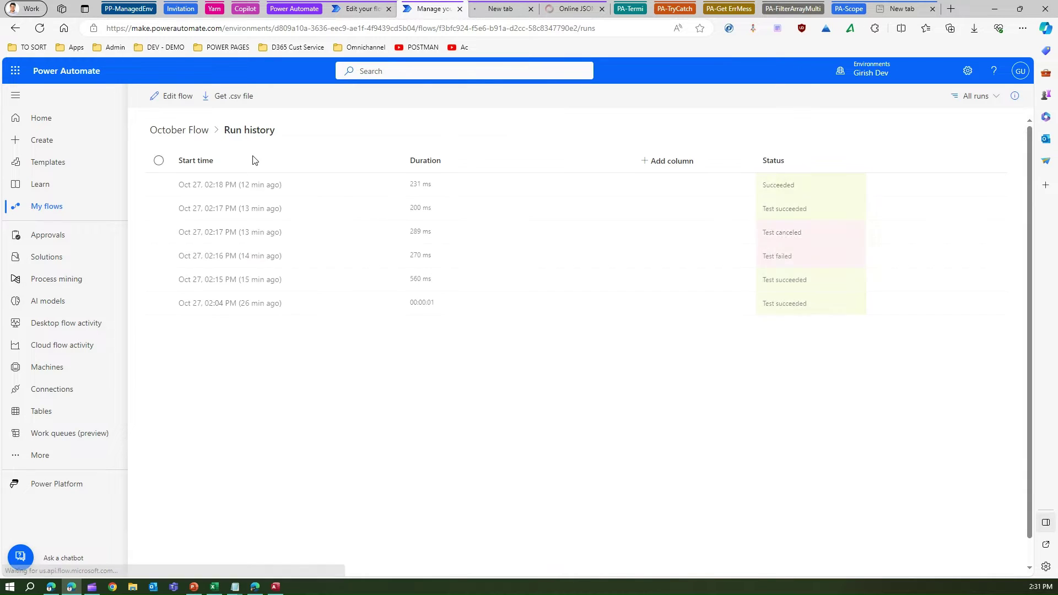
pyautogui.click(61, 211)
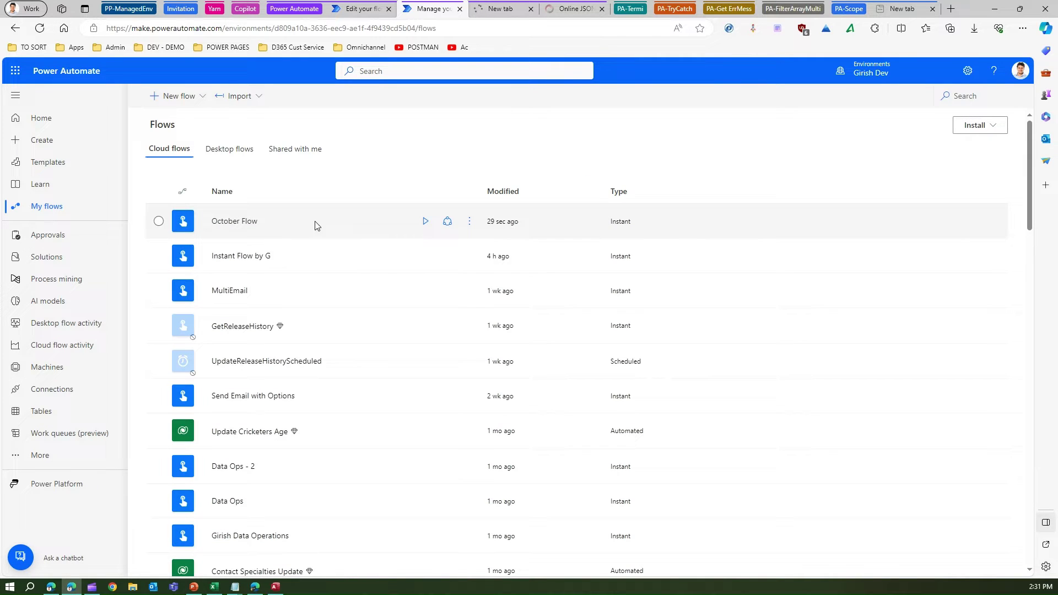
# Step: Open October Flow's run history, view the 02:18 PM run, and go back to its details page
pyautogui.click(469, 223)
pyautogui.click(468, 223)
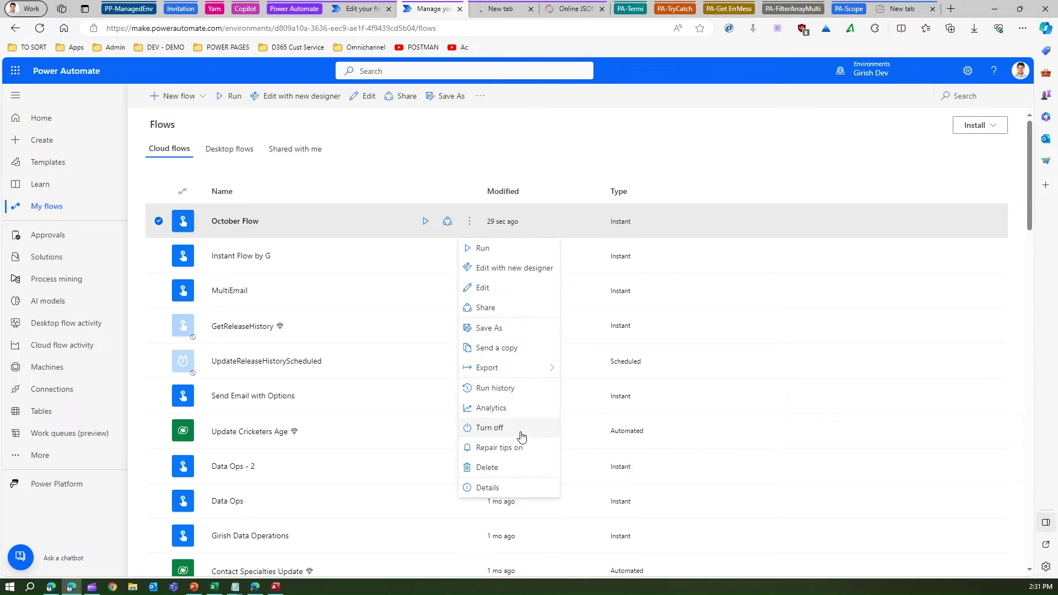
pyautogui.click(514, 392)
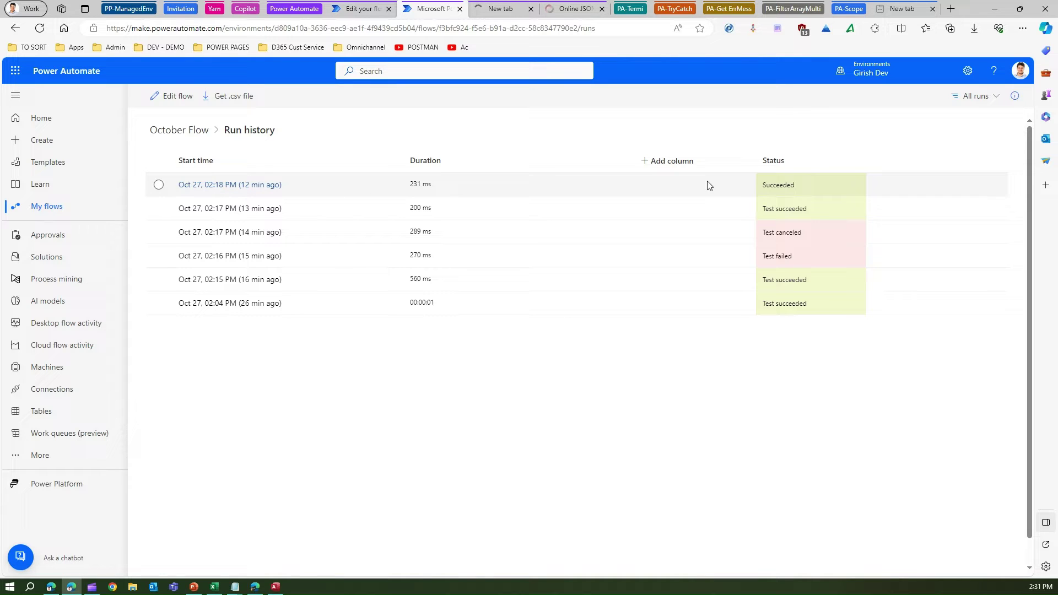
pyautogui.click(264, 186)
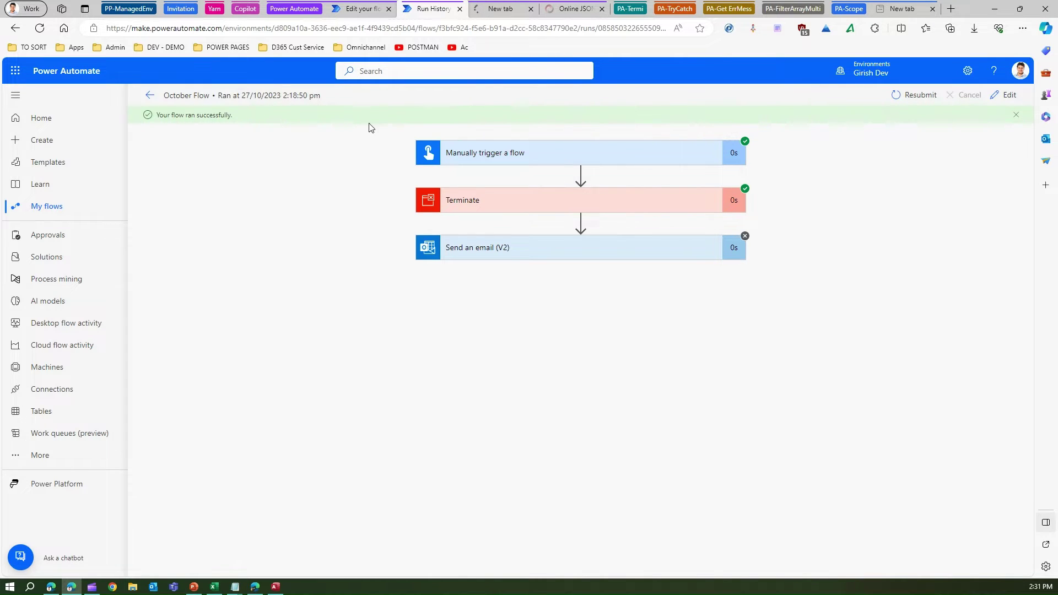
pyautogui.click(155, 96)
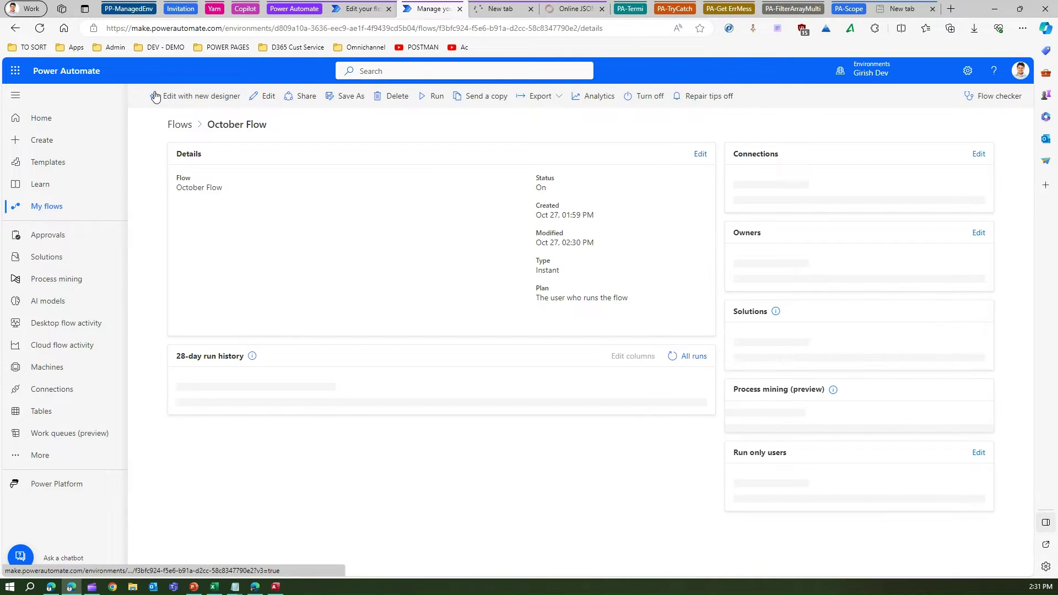
# Step: Run October Flow again from the editor and refresh its run history to show the 02:31 PM run
pyautogui.click(670, 356)
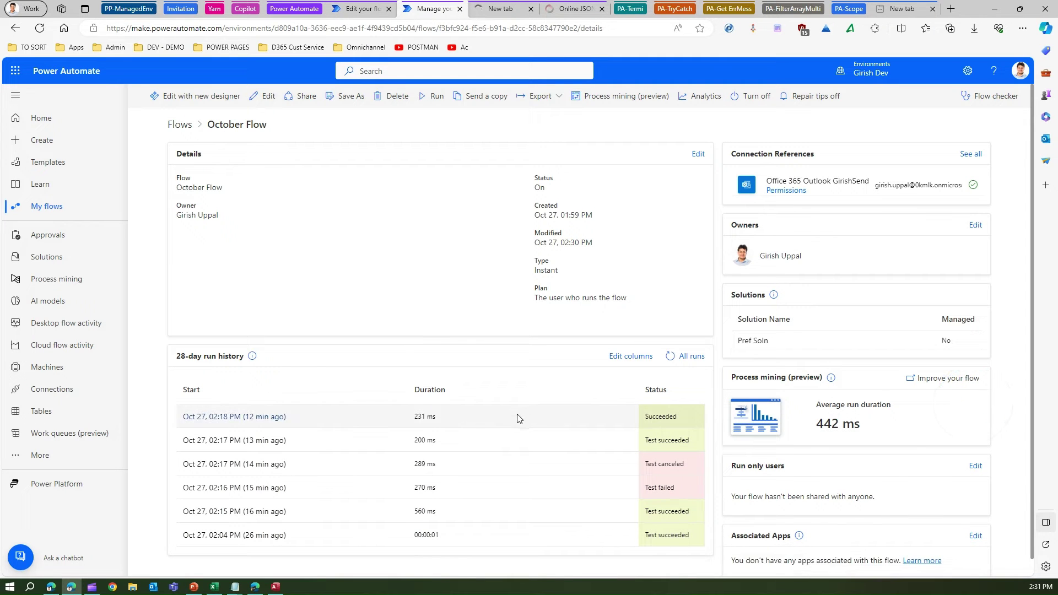
pyautogui.click(668, 357)
pyautogui.click(363, 11)
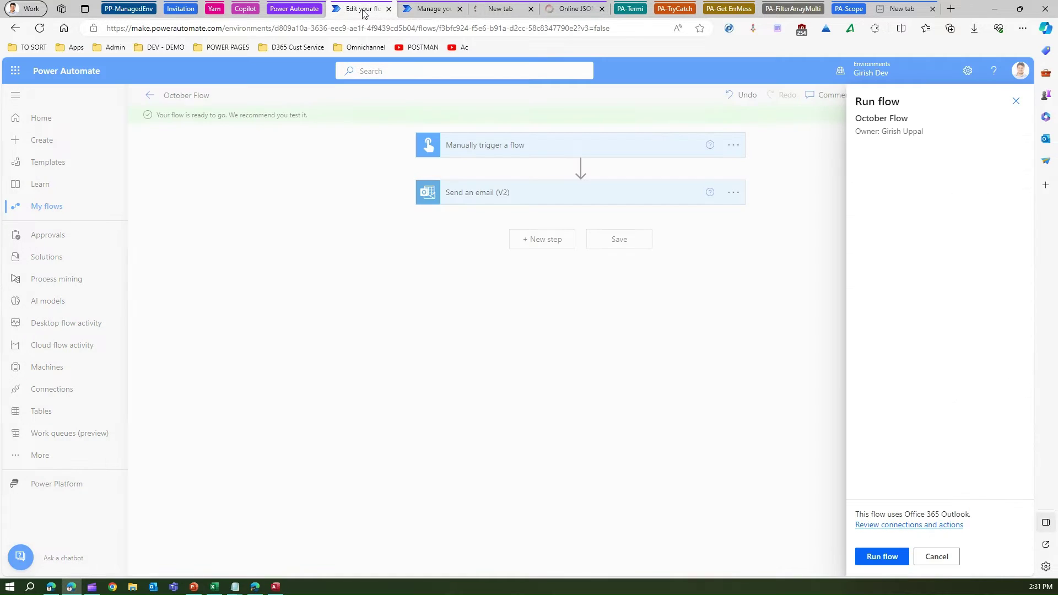
pyautogui.click(886, 557)
pyautogui.click(887, 558)
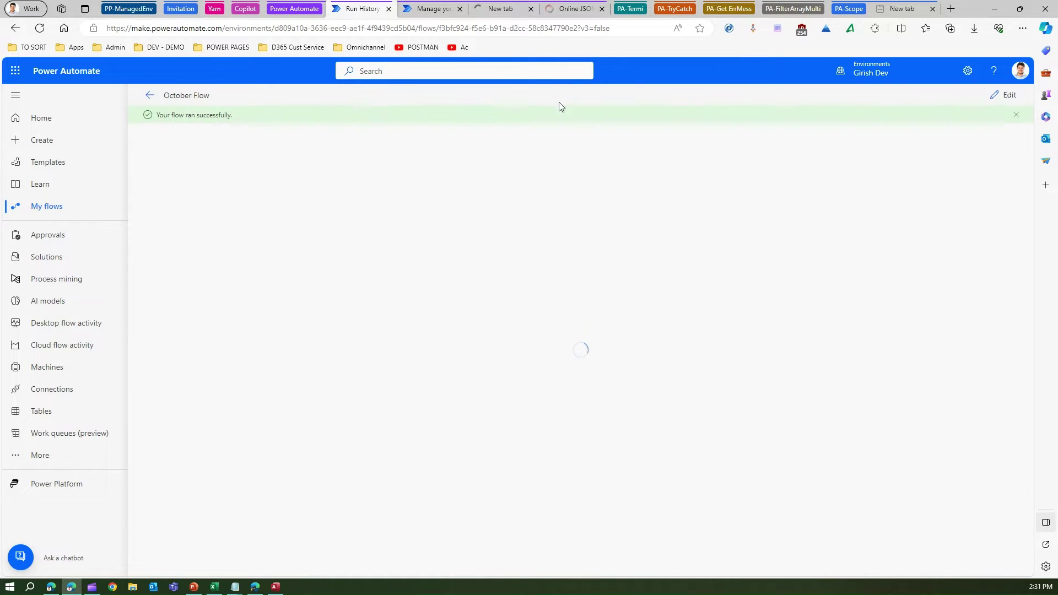
pyautogui.click(419, 12)
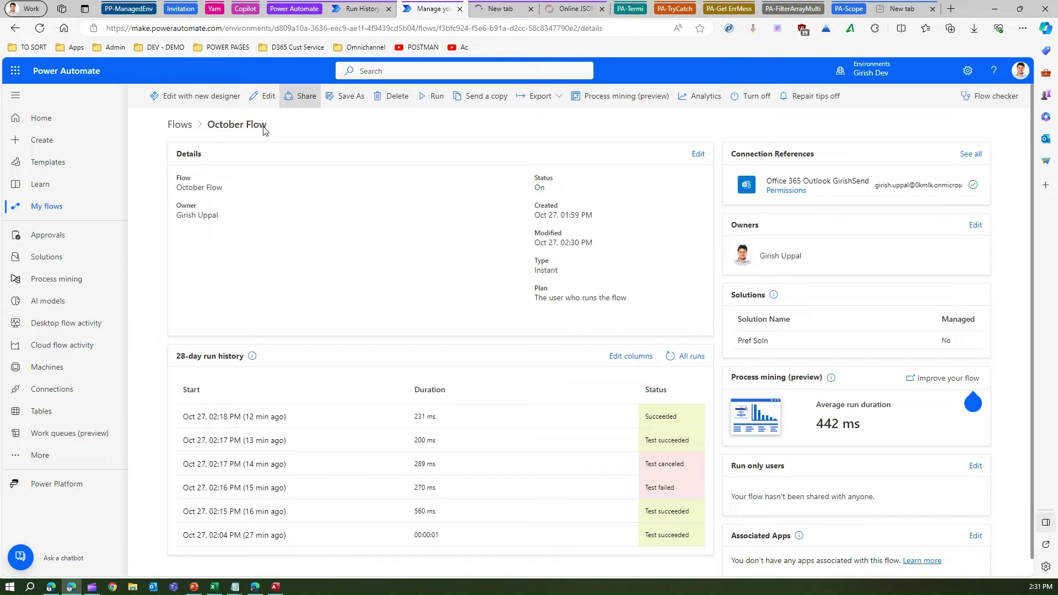
pyautogui.click(670, 356)
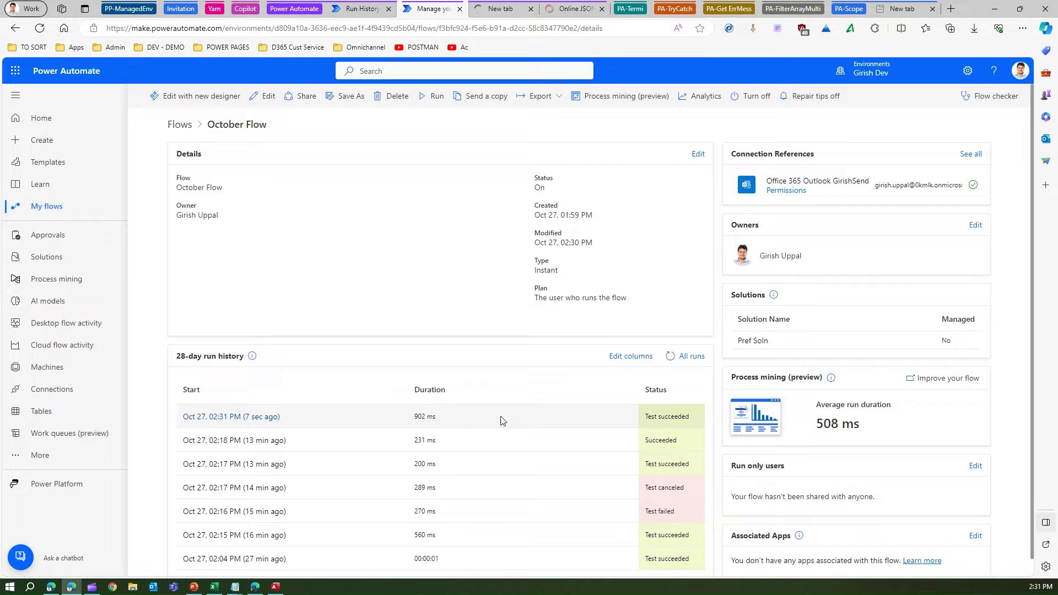
pyautogui.click(255, 418)
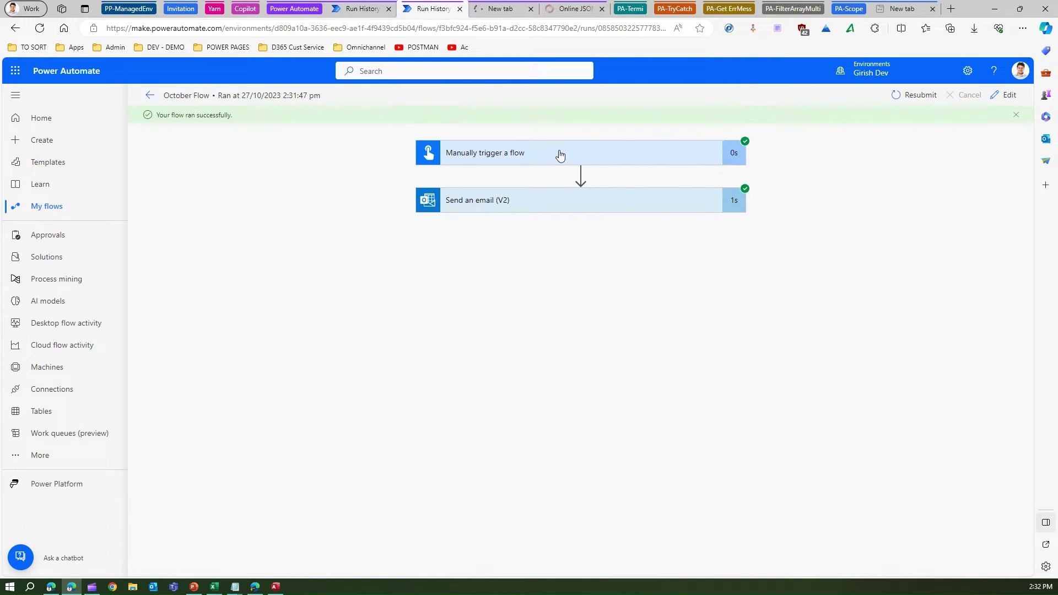
pyautogui.click(560, 155)
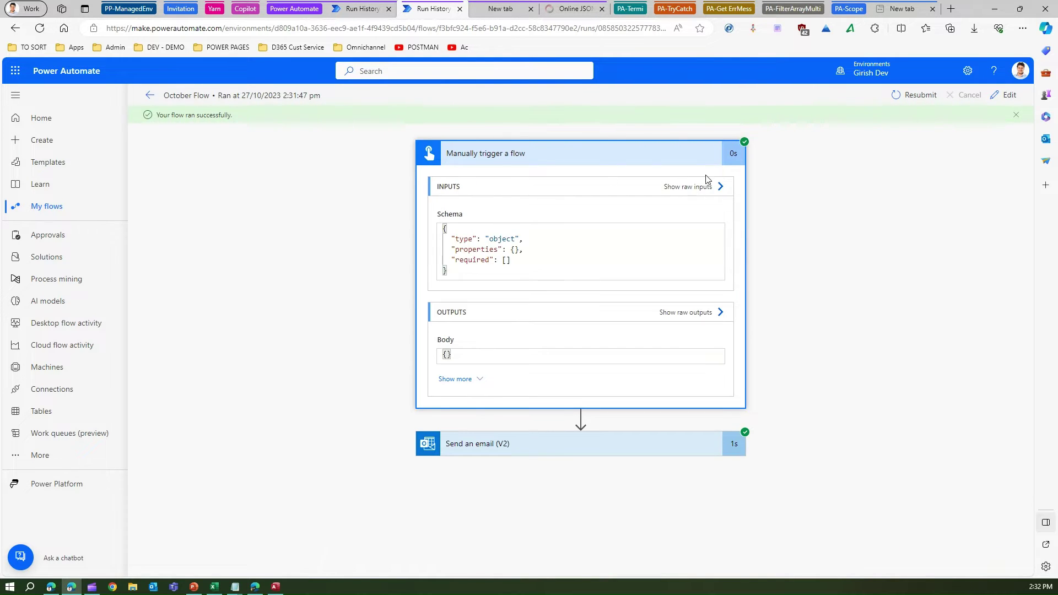
pyautogui.click(517, 453)
pyautogui.scroll(-3, 743, 470)
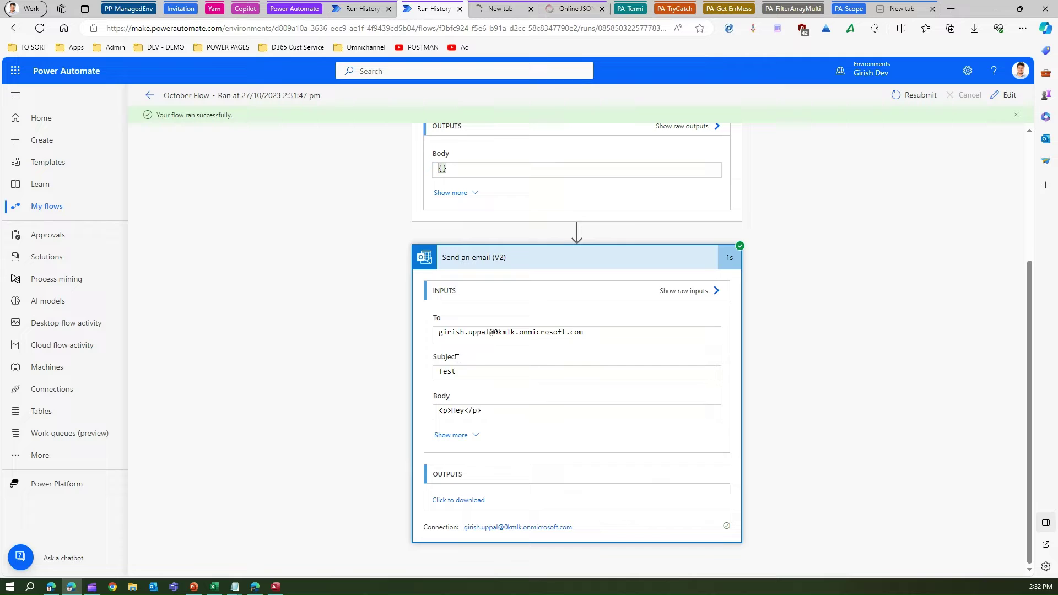
pyautogui.click(362, 9)
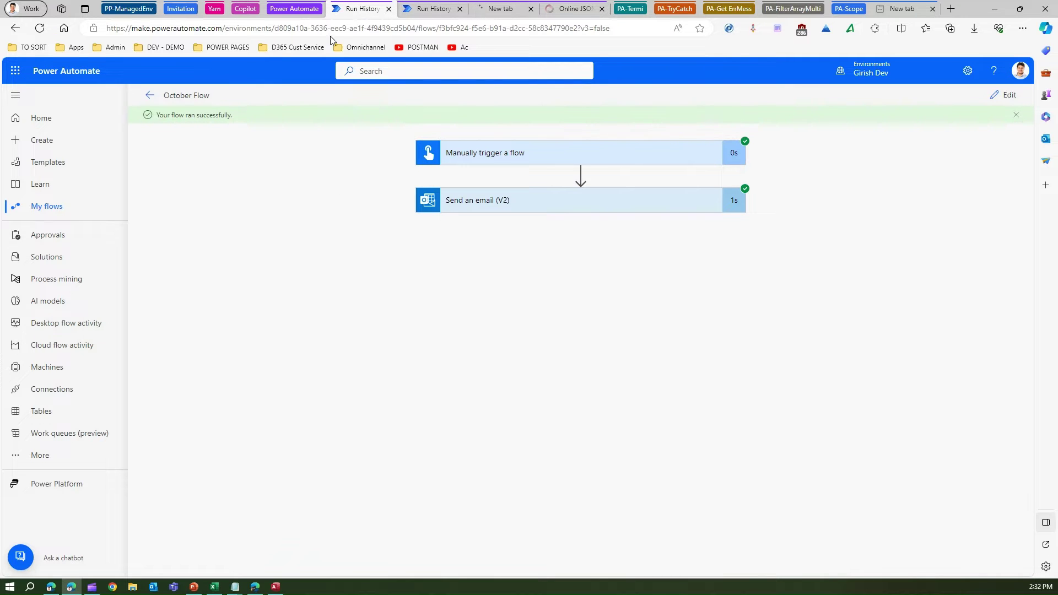
pyautogui.click(153, 99)
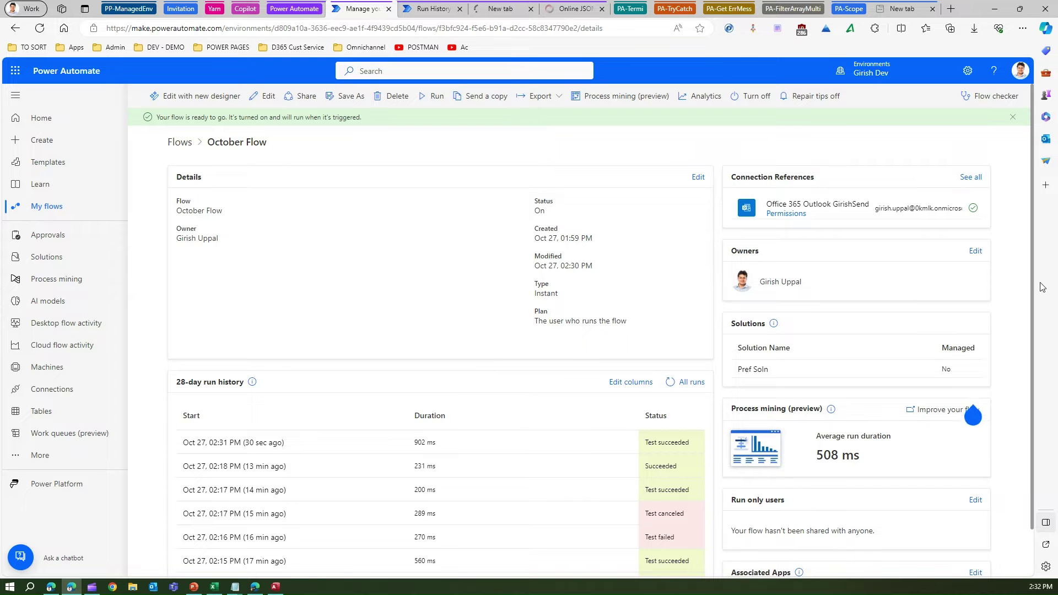
pyautogui.scroll(-2, 1034, 236)
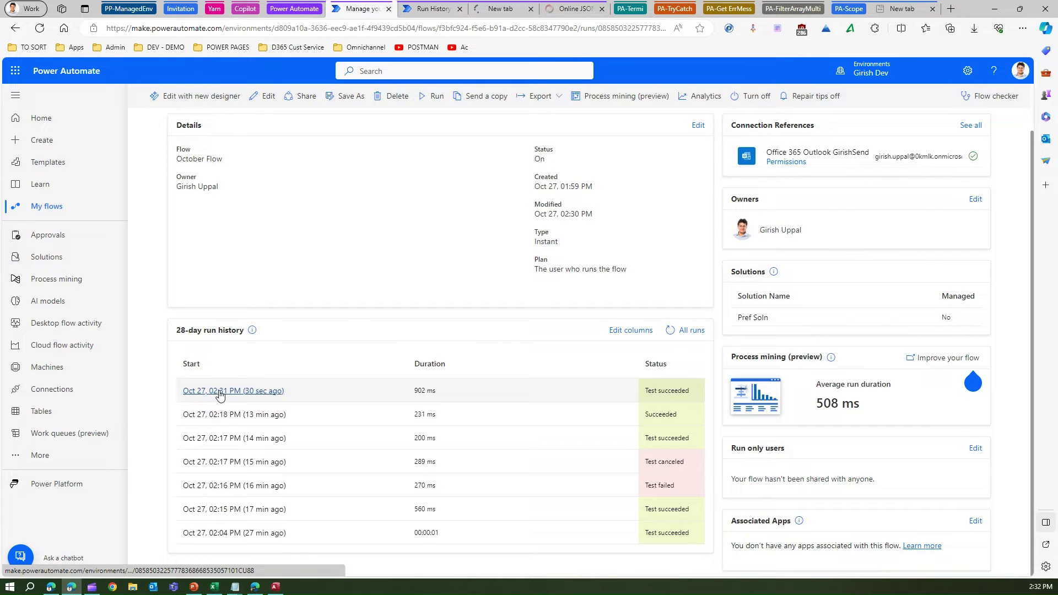
# Step: Copy the 02:31 PM run's page URL into the empty Notepad note and widen the window
pyautogui.click(221, 393)
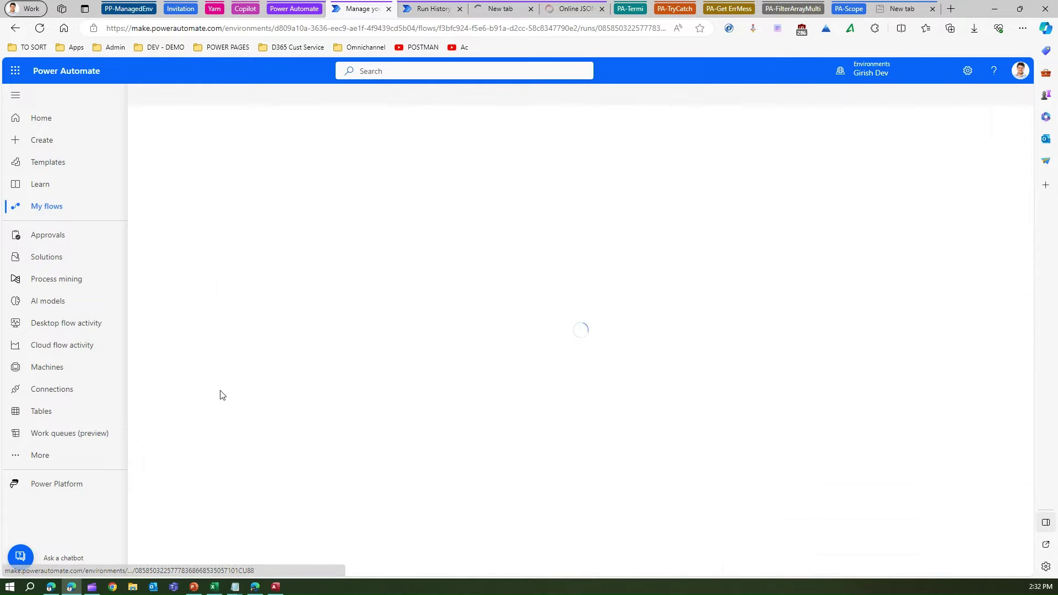
pyautogui.click(364, 28)
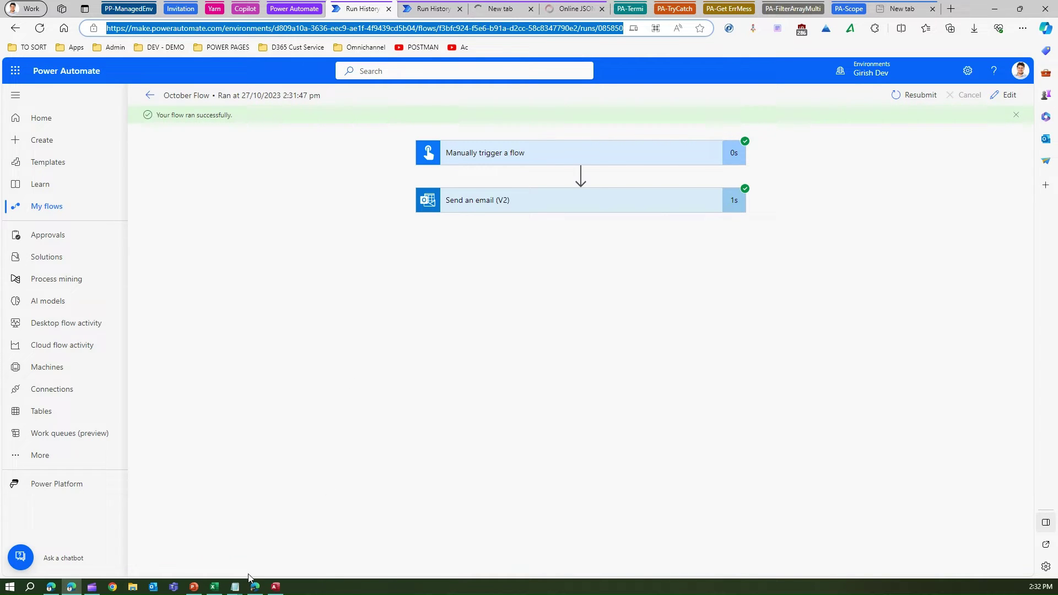
pyautogui.moveTo(237, 589)
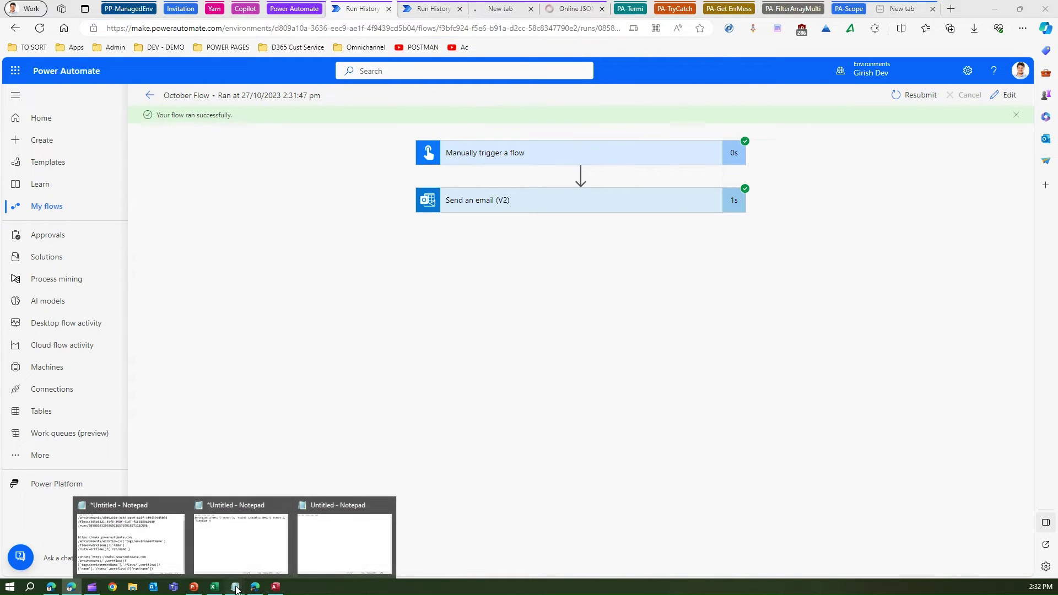
pyautogui.click(333, 560)
pyautogui.hotkey('ctrl', 'v')
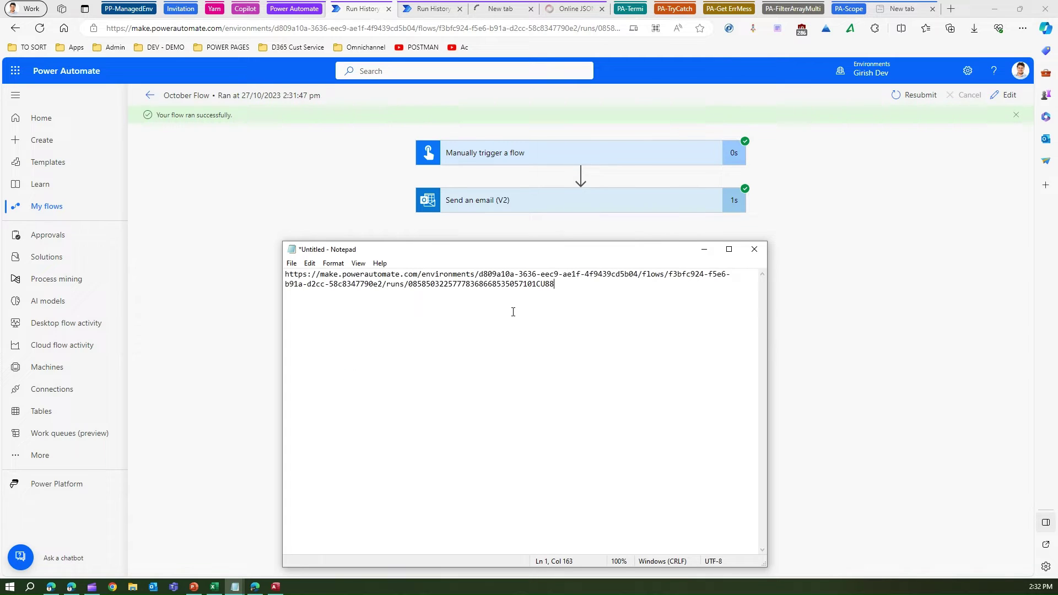
pyautogui.scroll(6, 555, 375)
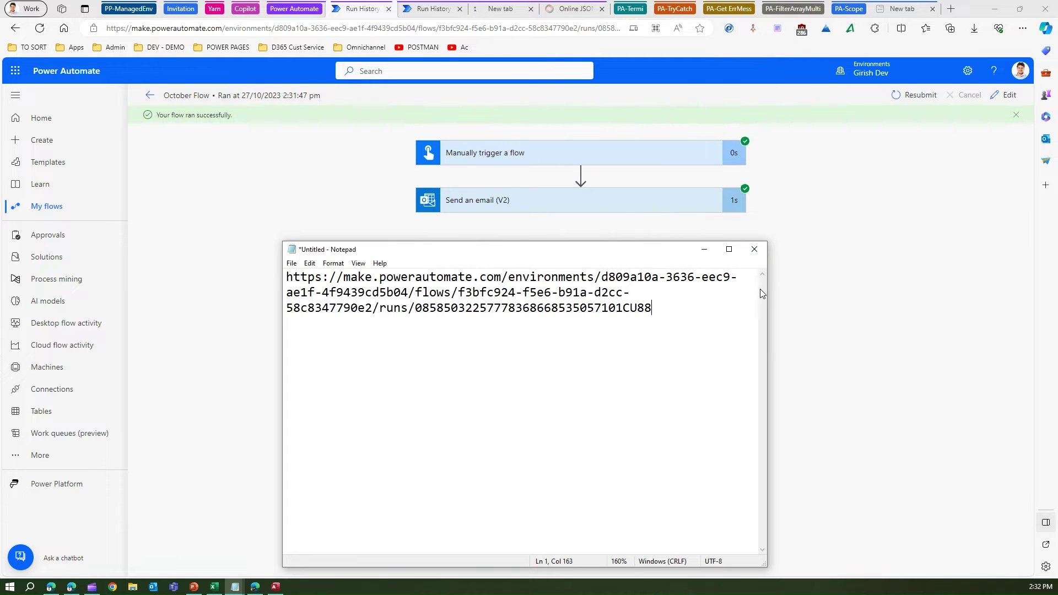
pyautogui.moveTo(767, 291); pyautogui.dragTo(983, 292)
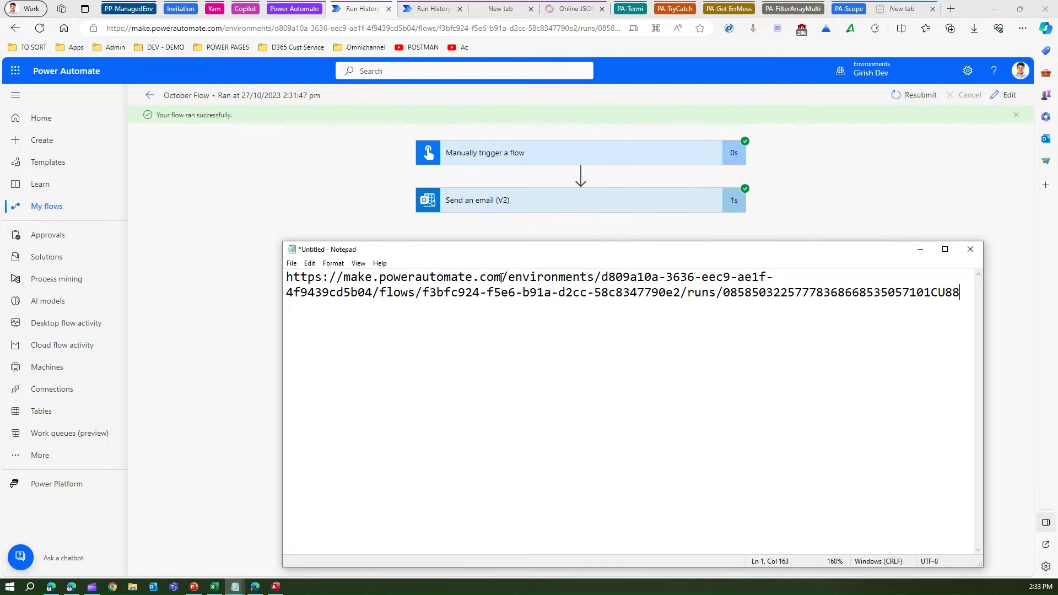
# Step: Break the URL before /environments, /flows and /runs, and highlight each of the three IDs
pyautogui.press('Return')
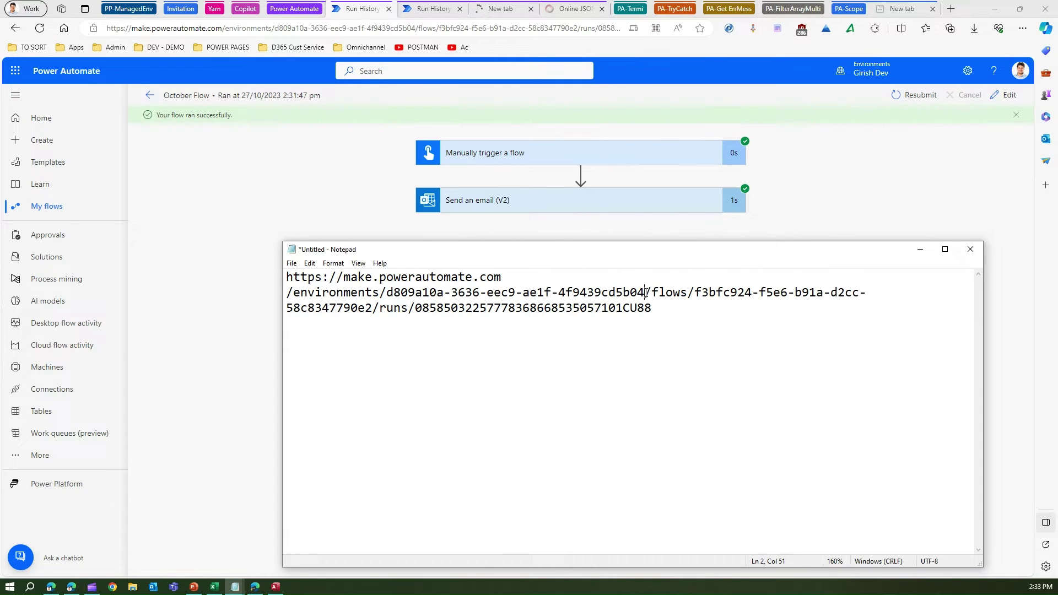
pyautogui.press('Return')
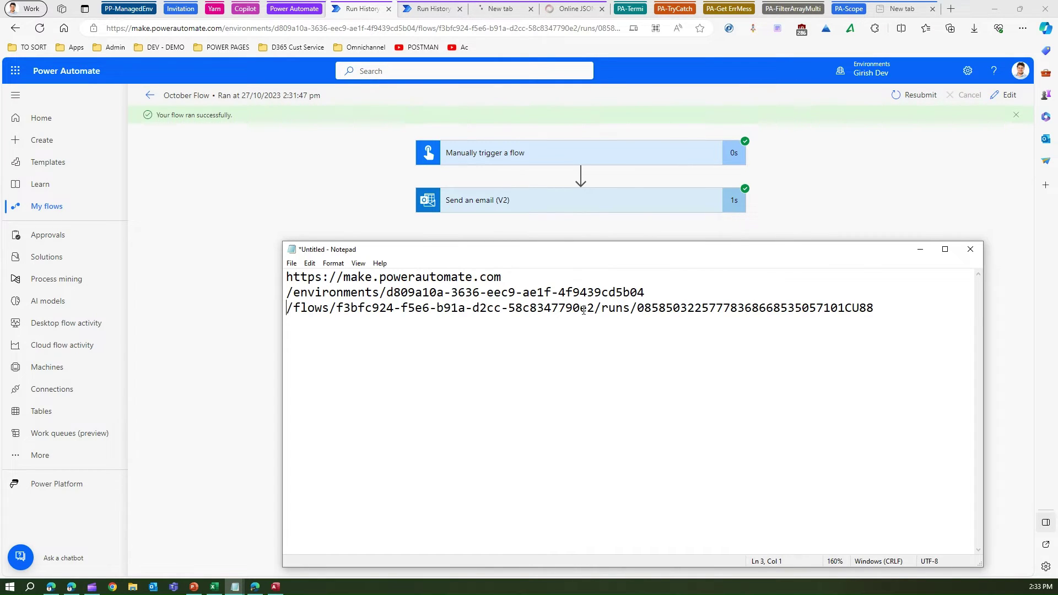
pyautogui.press('Return')
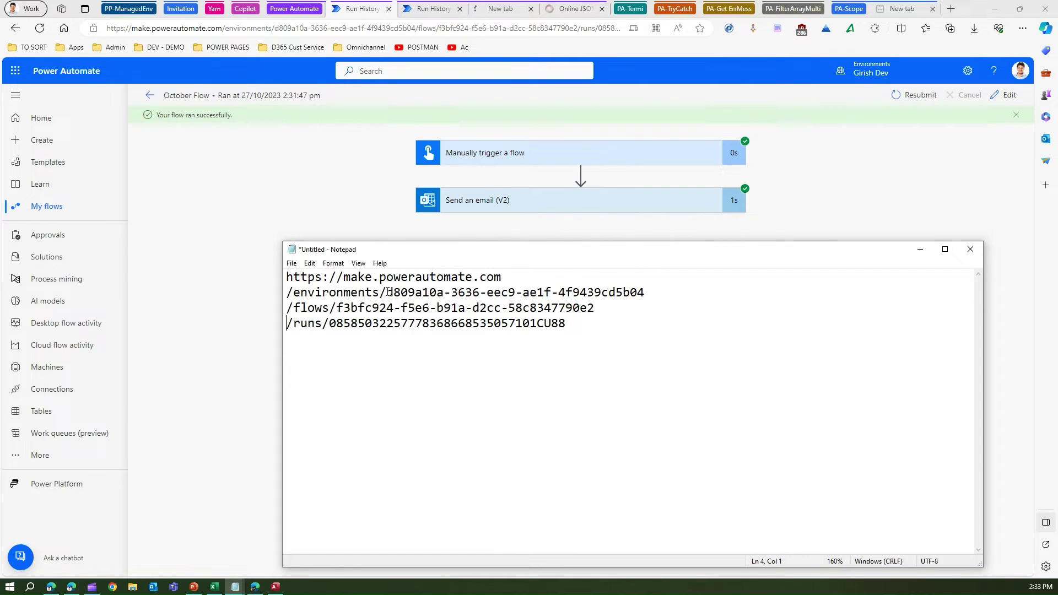
pyautogui.moveTo(389, 292); pyautogui.dragTo(643, 292)
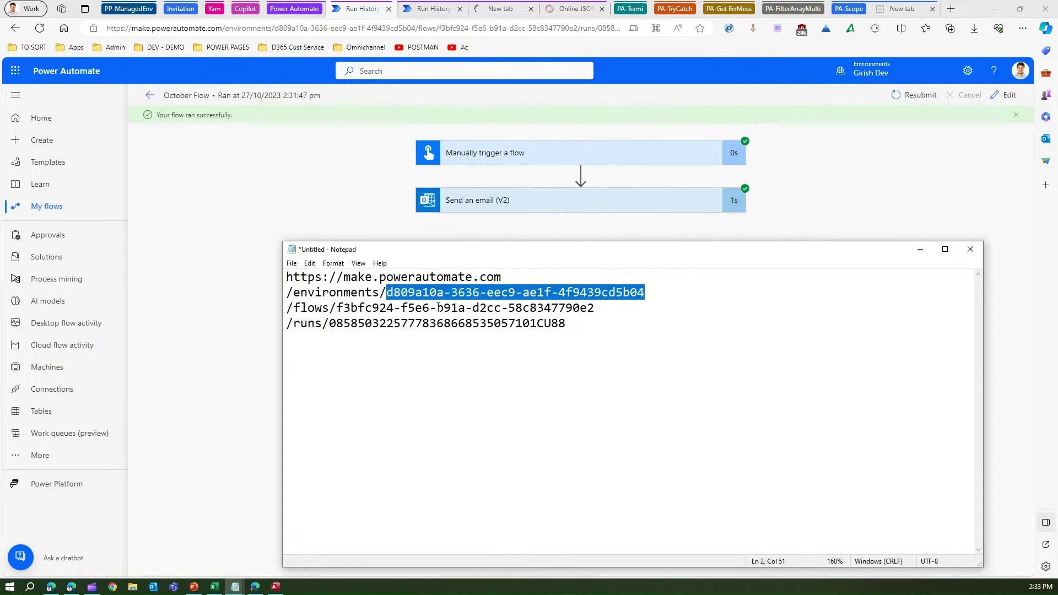
pyautogui.moveTo(337, 308); pyautogui.dragTo(595, 309)
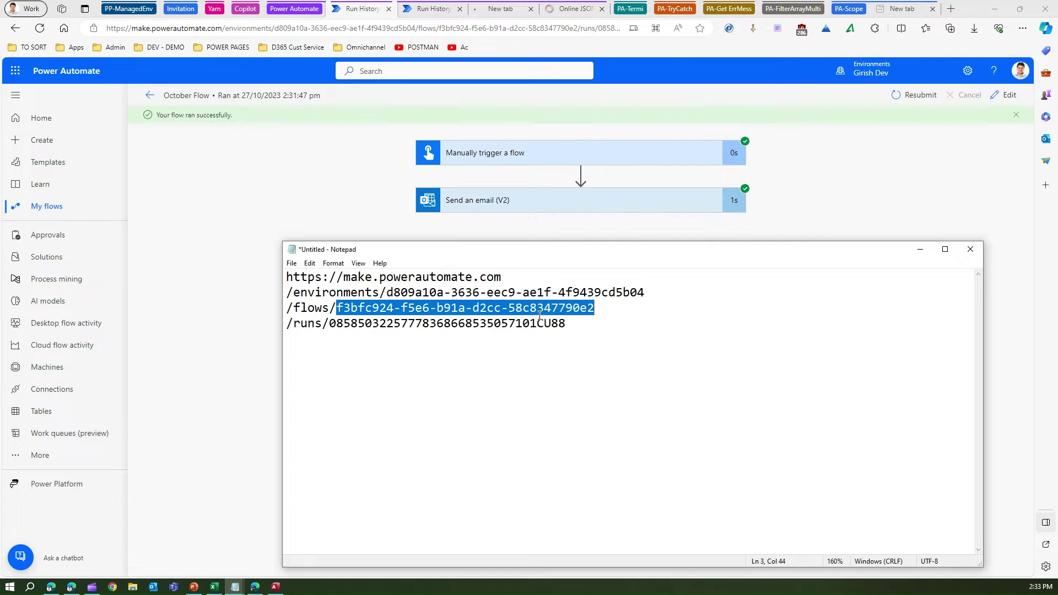
pyautogui.moveTo(330, 324); pyautogui.dragTo(567, 324)
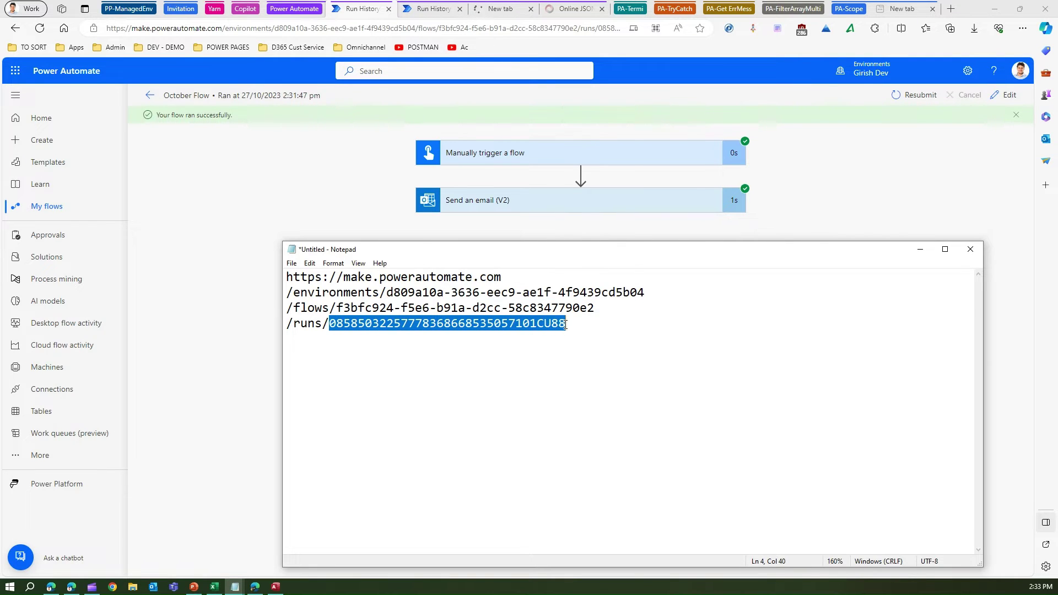
pyautogui.click(587, 180)
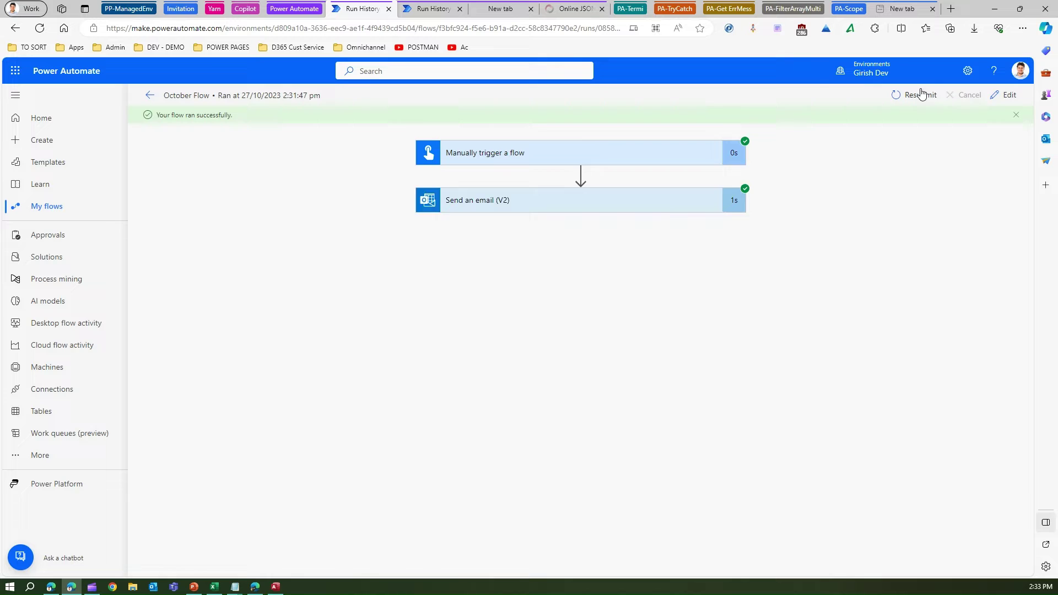
# Step: Insert a Compose action between the trigger and the Send an email step
pyautogui.click(1006, 94)
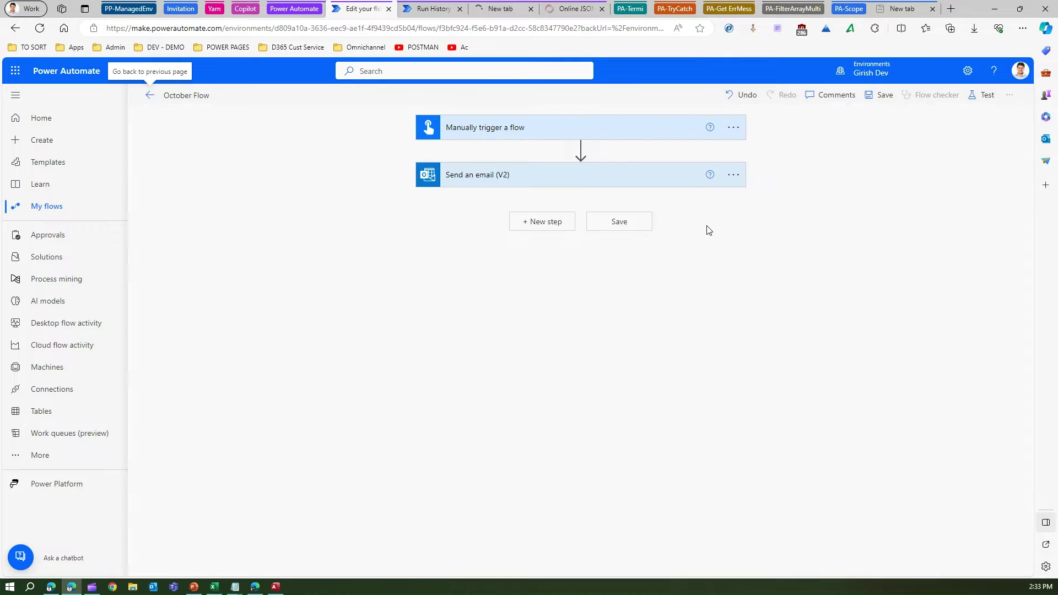
pyautogui.click(581, 149)
pyautogui.click(576, 166)
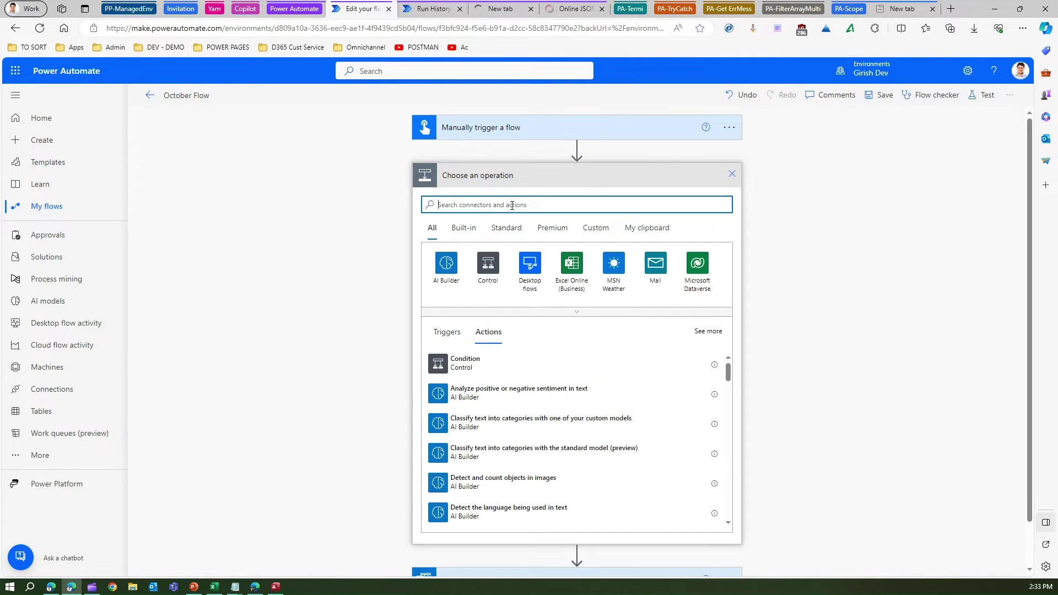
pyautogui.write('compose')
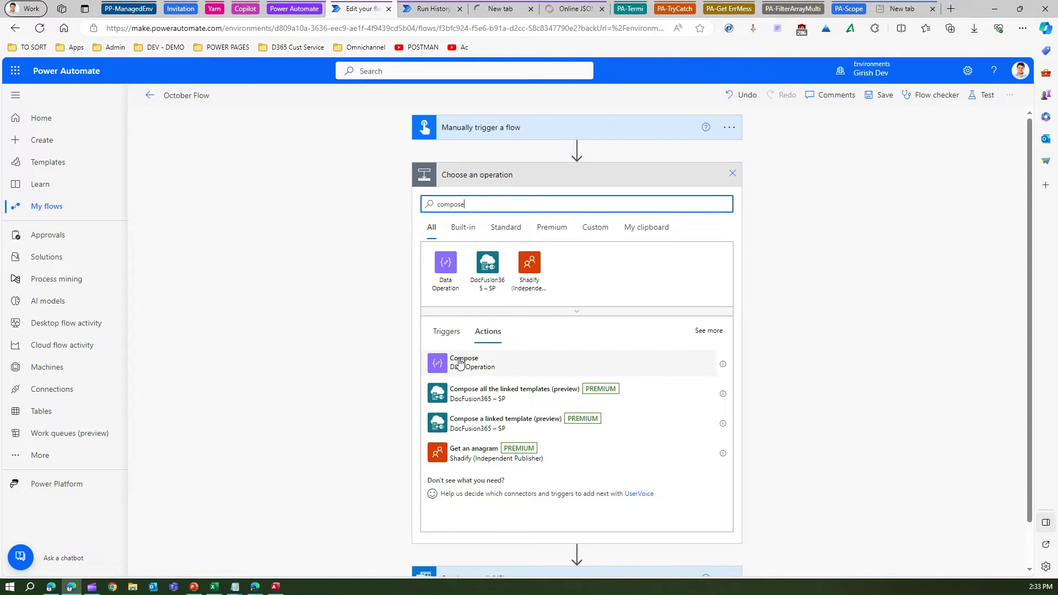
pyautogui.click(460, 363)
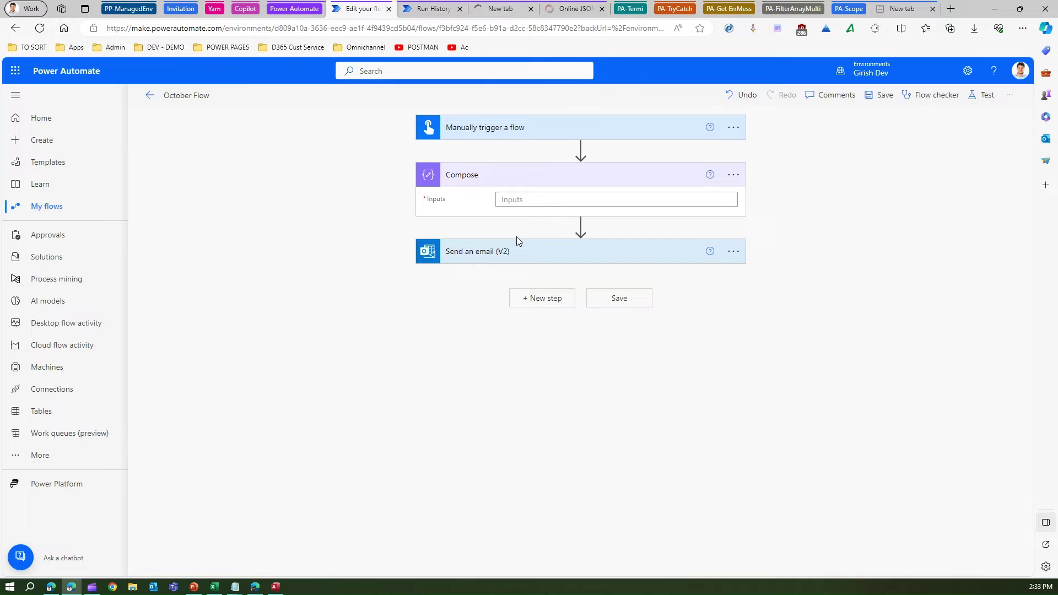
# Step: Set the Compose input to the workflow() expression
pyautogui.click(523, 201)
pyautogui.write('w')
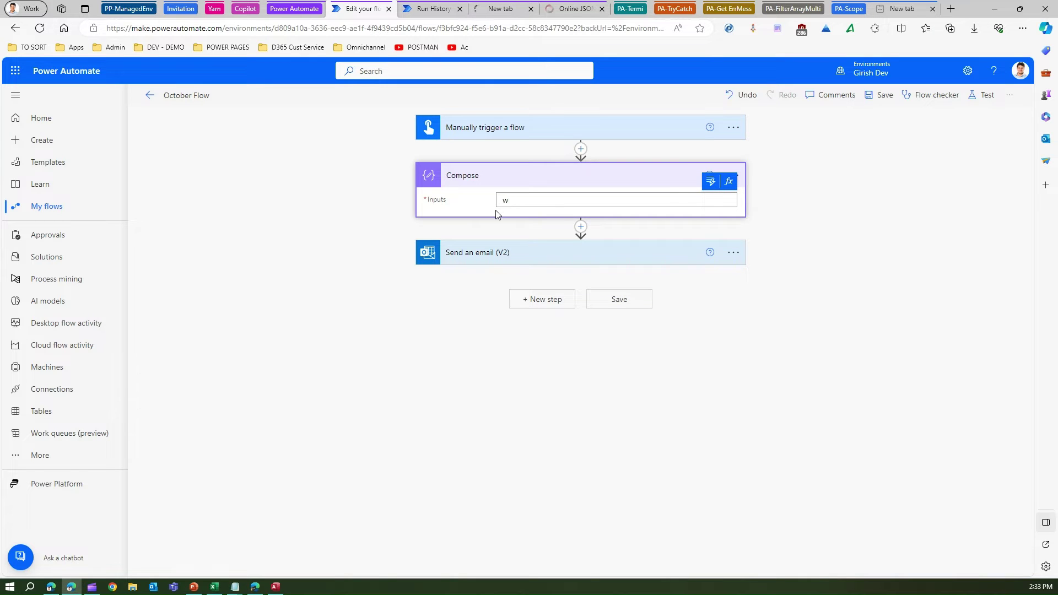
pyautogui.click(714, 185)
pyautogui.click(714, 186)
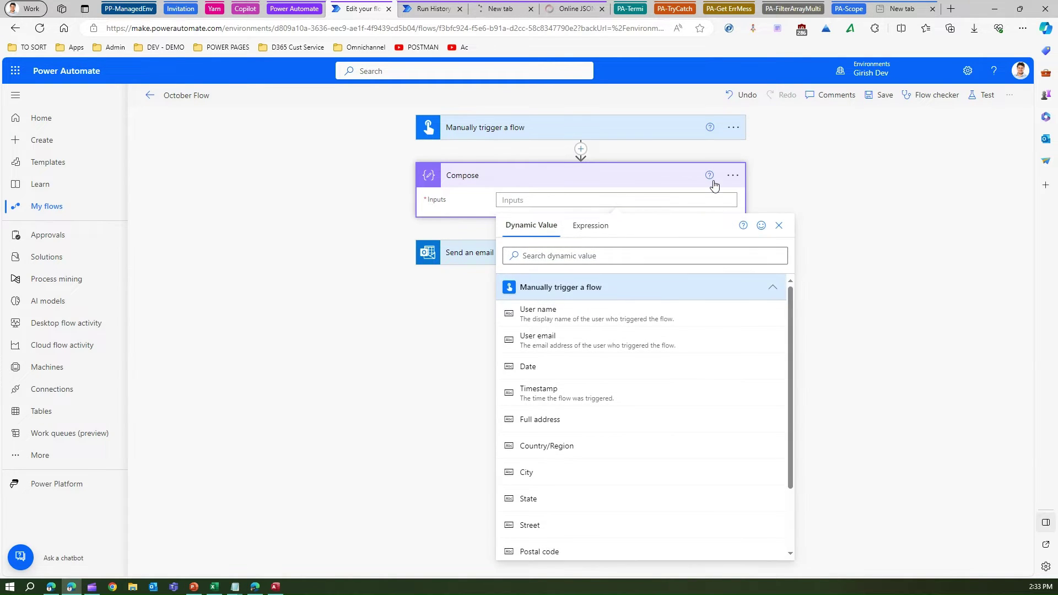
pyautogui.click(780, 226)
pyautogui.click(728, 181)
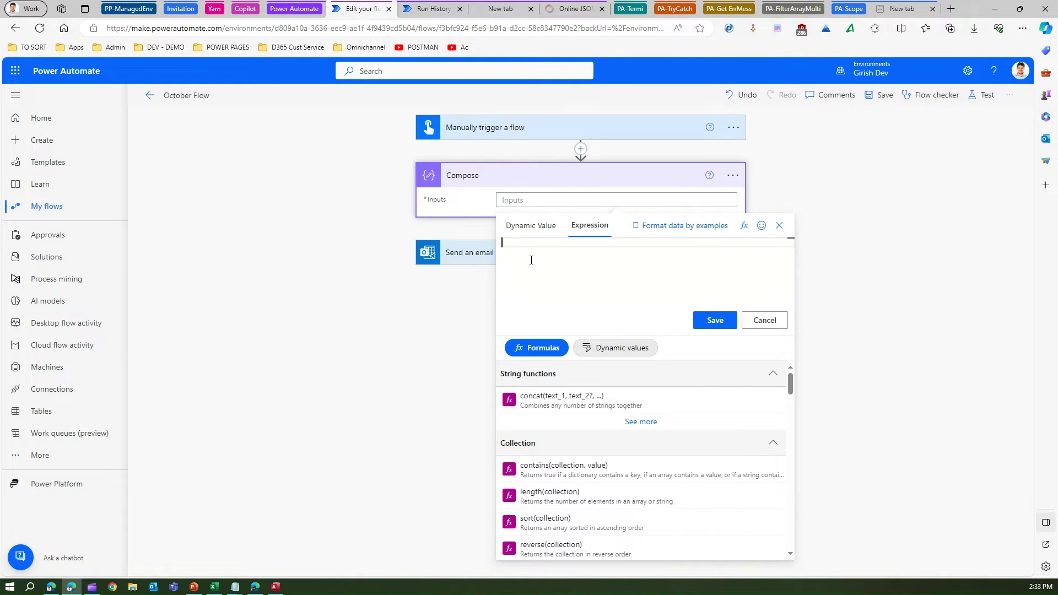
pyautogui.write('work')
pyautogui.press('Return')
pyautogui.click(715, 320)
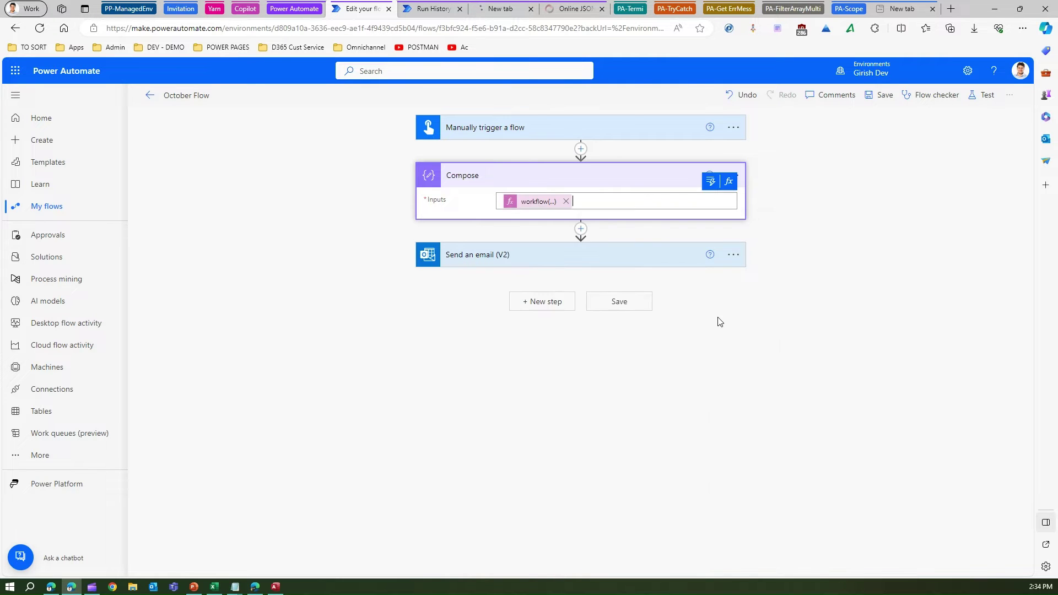
# Step: Replace "Hey" in the Send an email (V2) body with Compose Outputs and save the flow
pyautogui.click(515, 257)
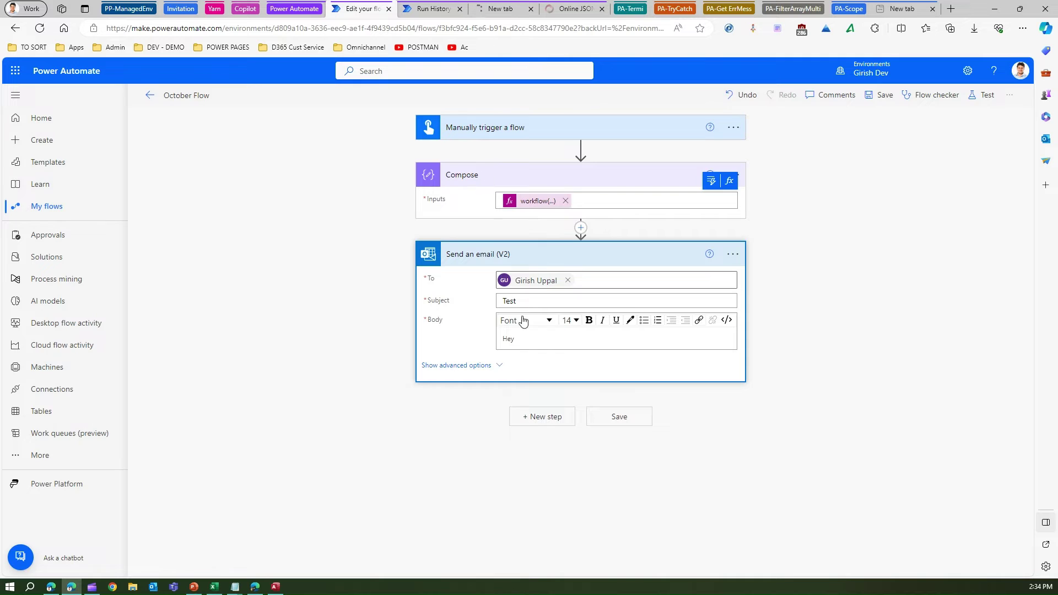
pyautogui.hotkey('ctrl', 'a')
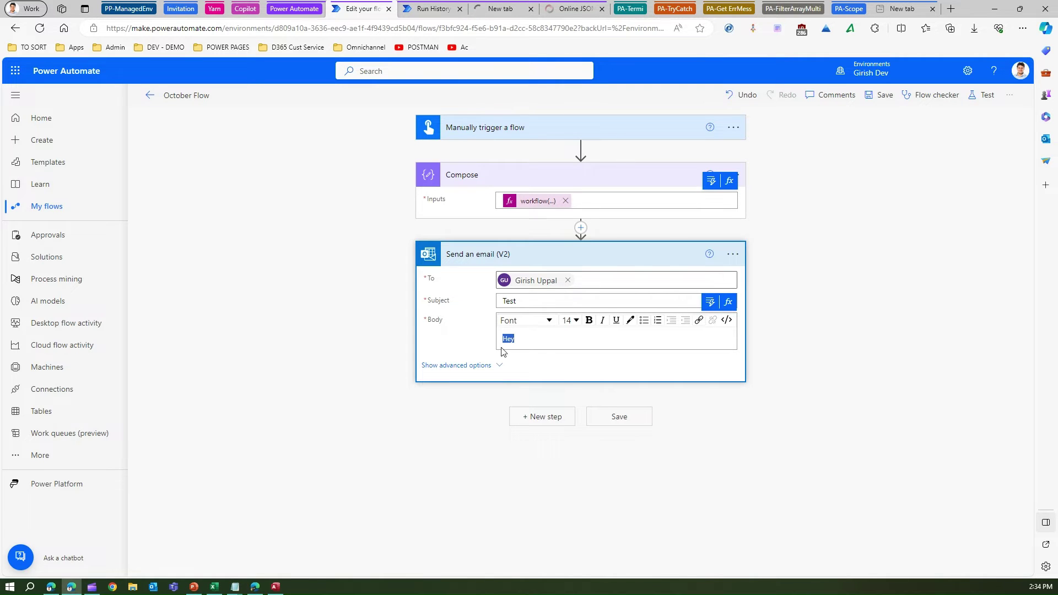
pyautogui.click(710, 302)
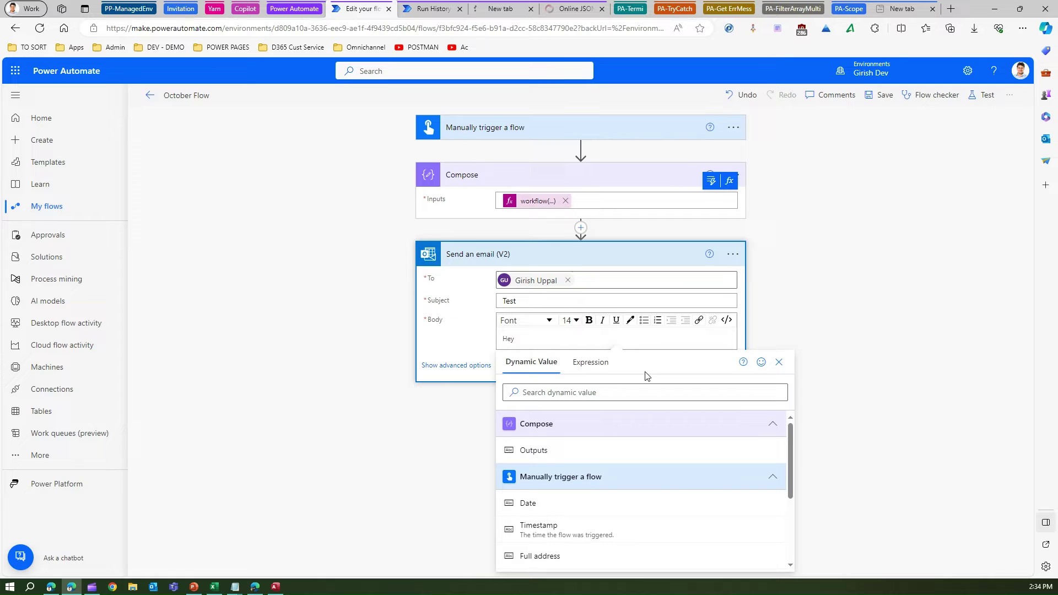
pyautogui.click(559, 451)
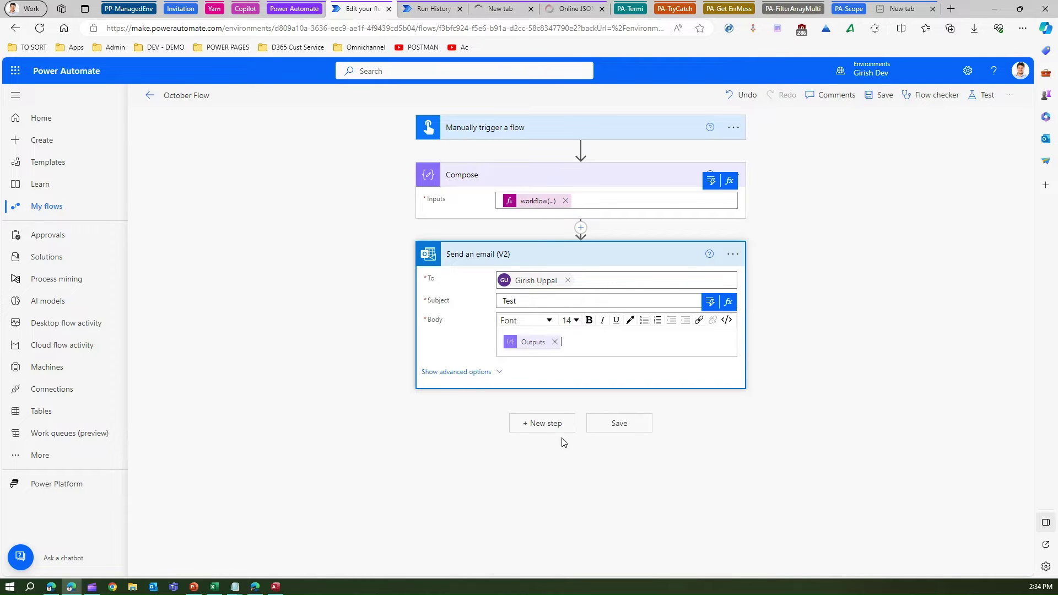
pyautogui.click(605, 423)
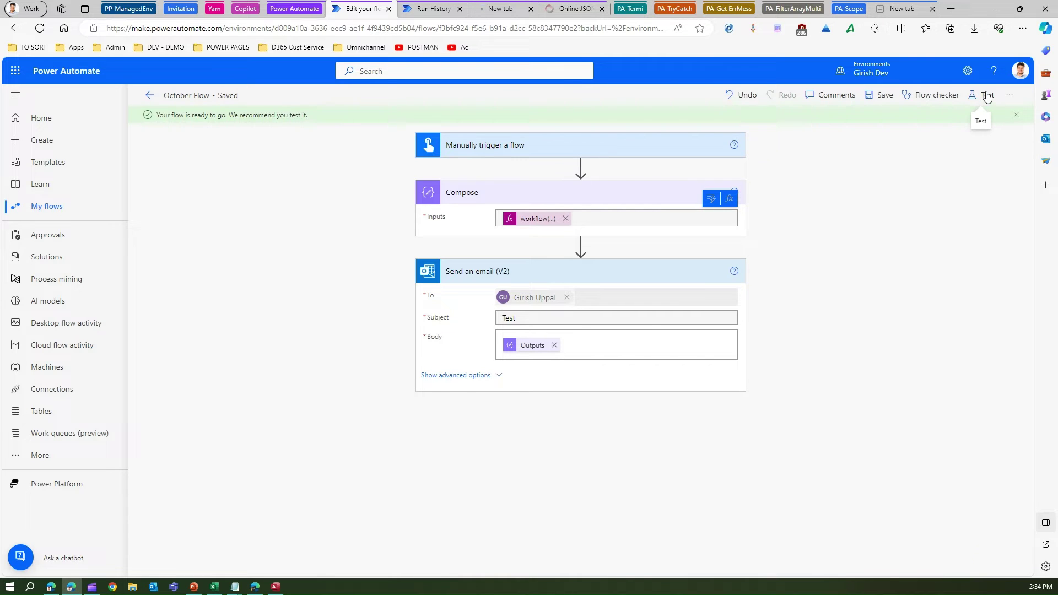
# Step: Run a manual test of October Flow and close the panel once the run completes
pyautogui.click(987, 98)
pyautogui.click(828, 122)
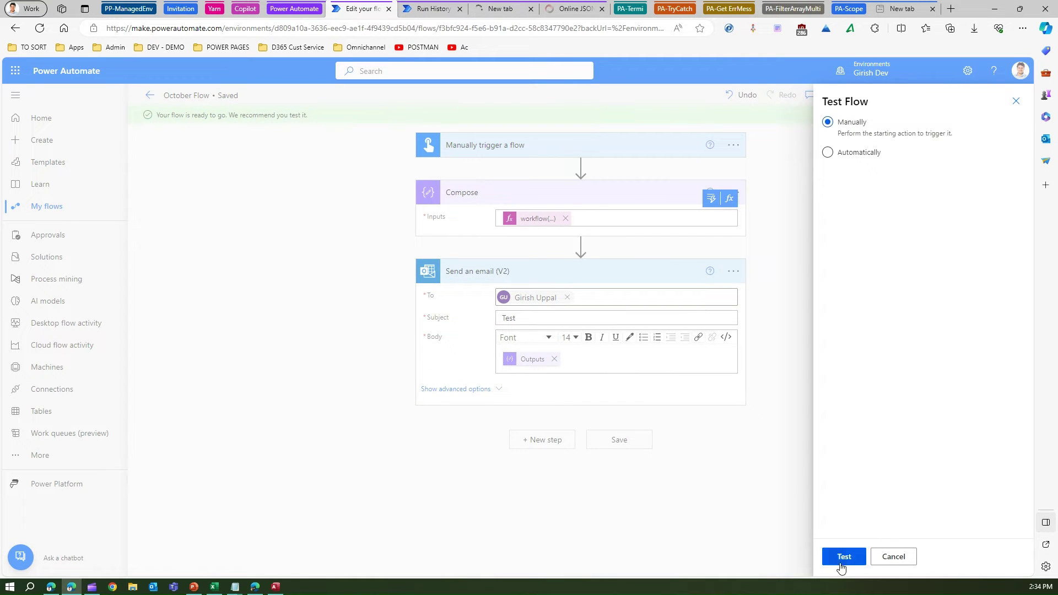
pyautogui.click(845, 558)
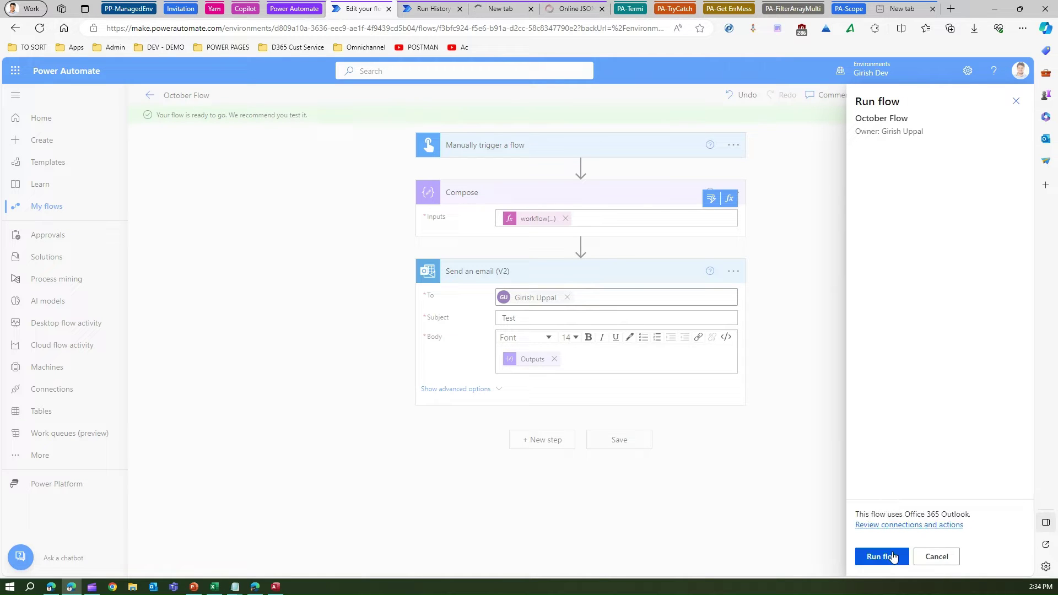
pyautogui.click(893, 558)
pyautogui.click(887, 560)
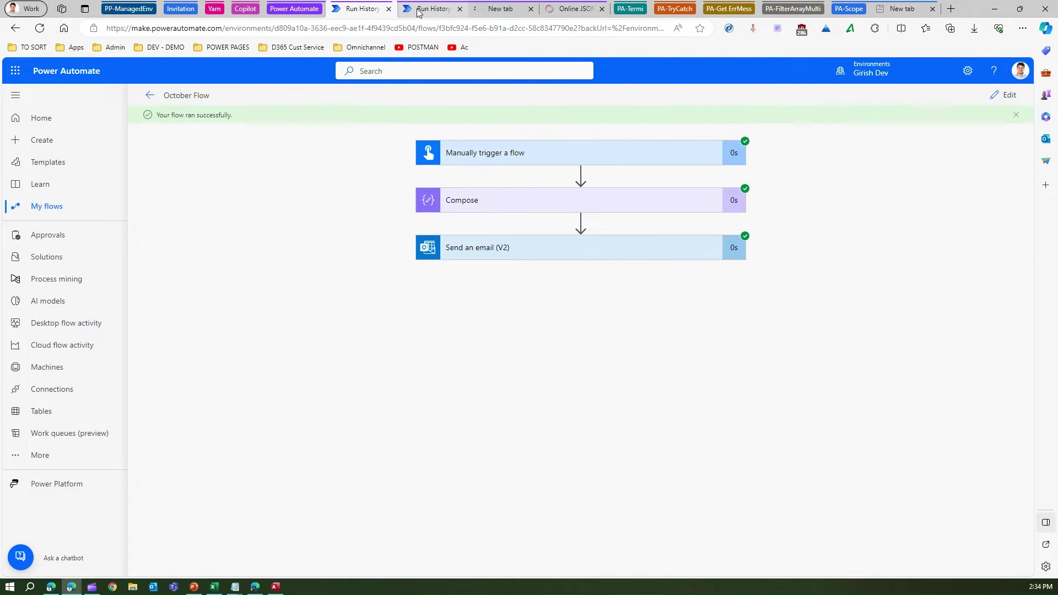
# Step: Load Outlook mail from the Apps bookmarks in a new tab and move it beside the Online JSON Viewer tab
pyautogui.click(493, 12)
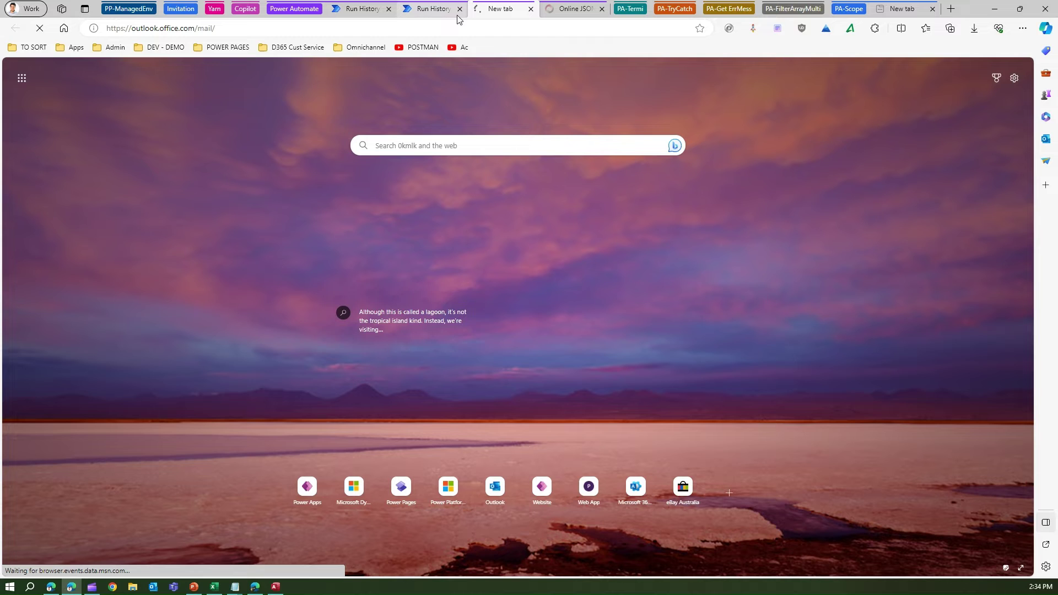
pyautogui.click(378, 31)
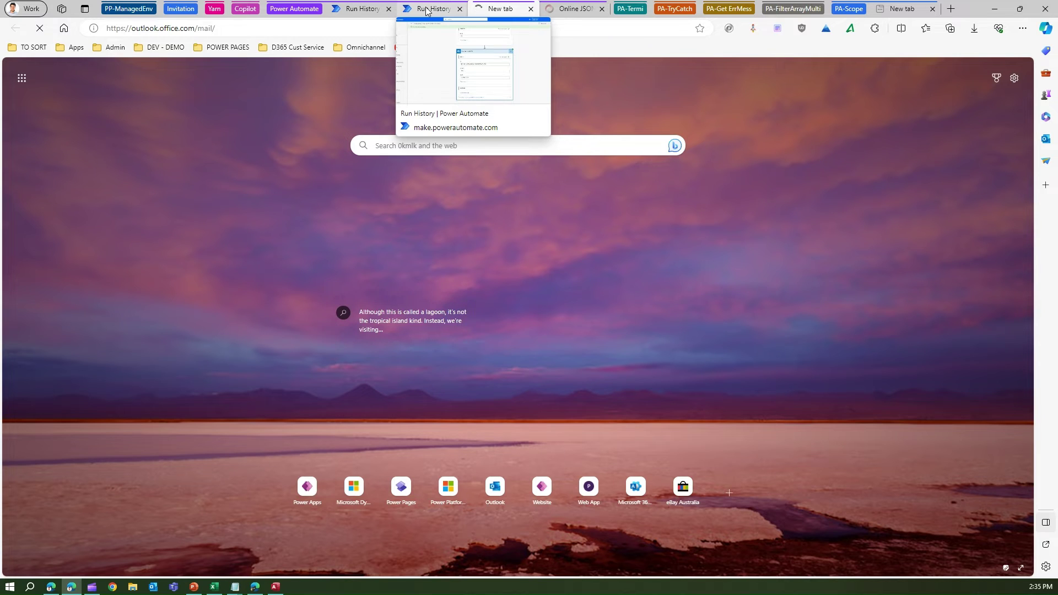
pyautogui.click(72, 47)
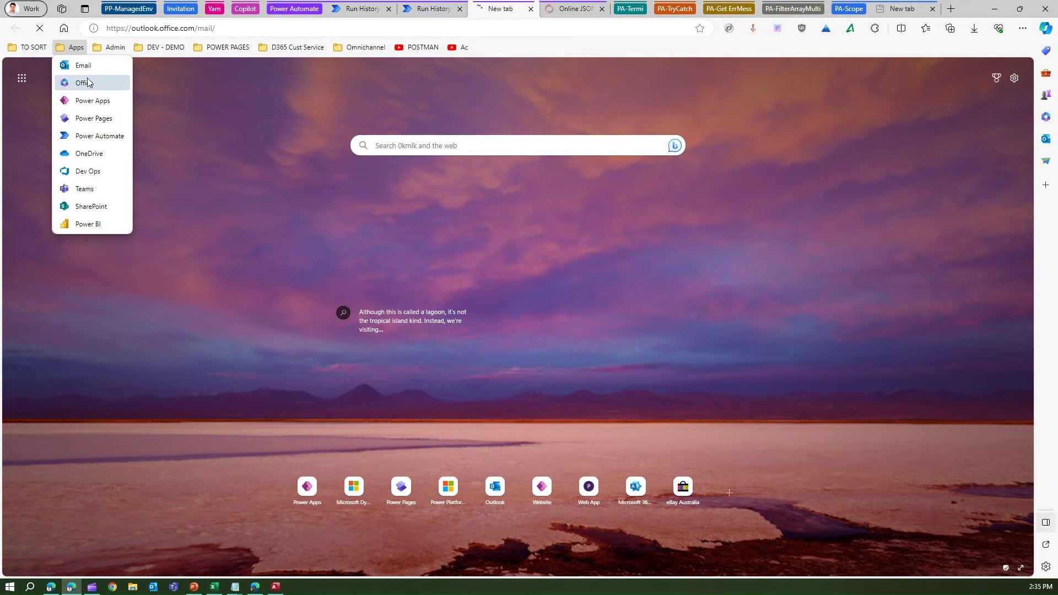
pyautogui.click(88, 83)
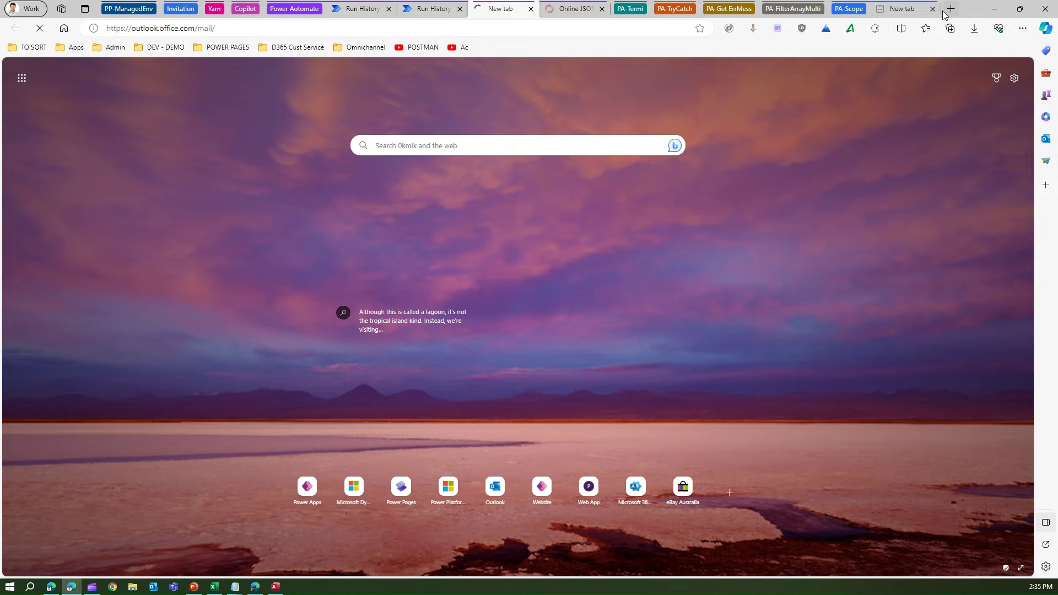
pyautogui.click(909, 11)
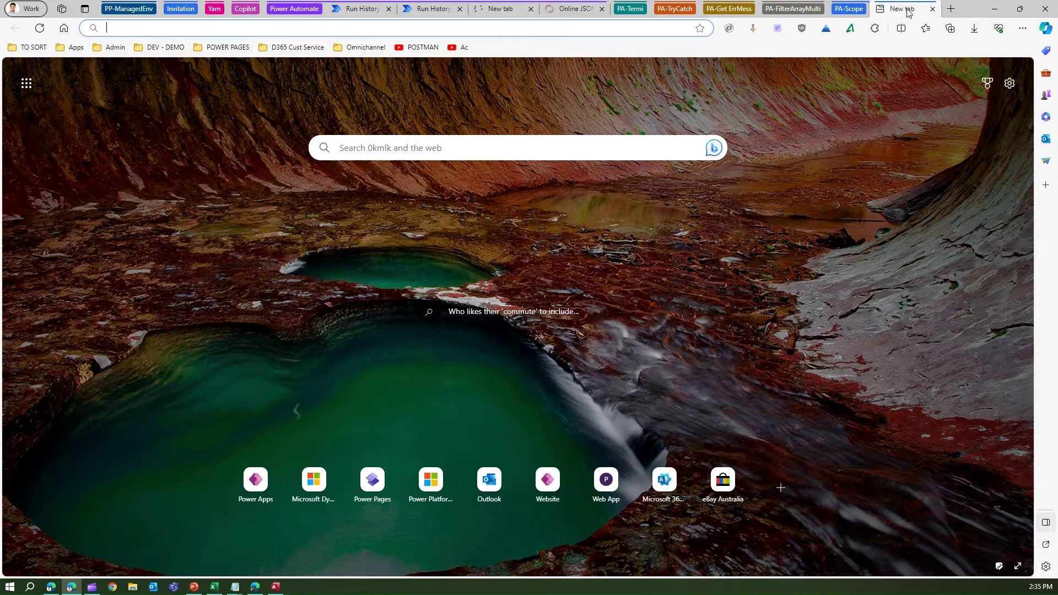
pyautogui.click(72, 47)
pyautogui.click(82, 83)
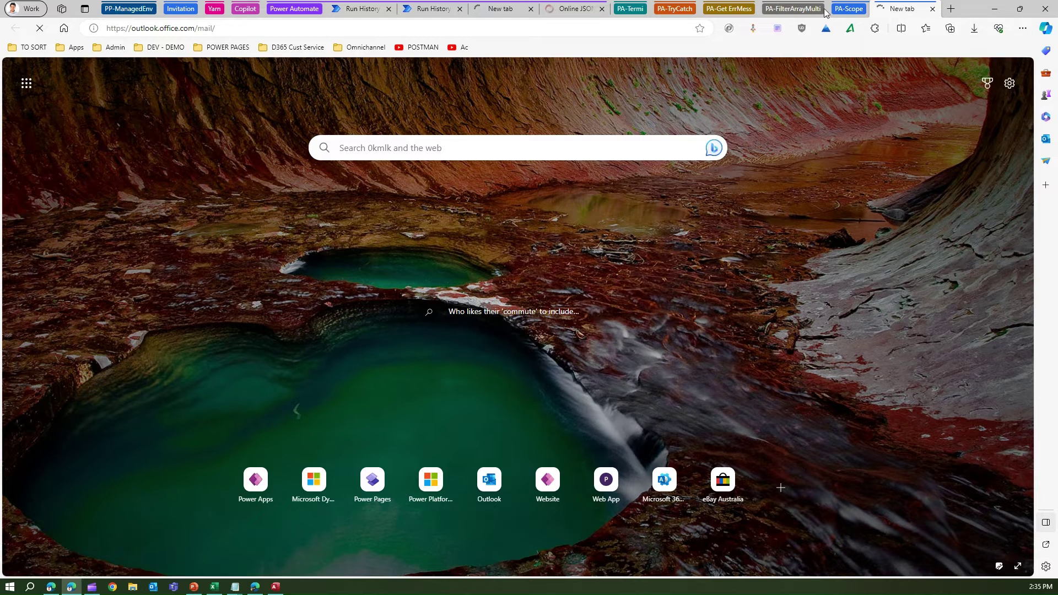
pyautogui.moveTo(896, 9); pyautogui.dragTo(530, 13)
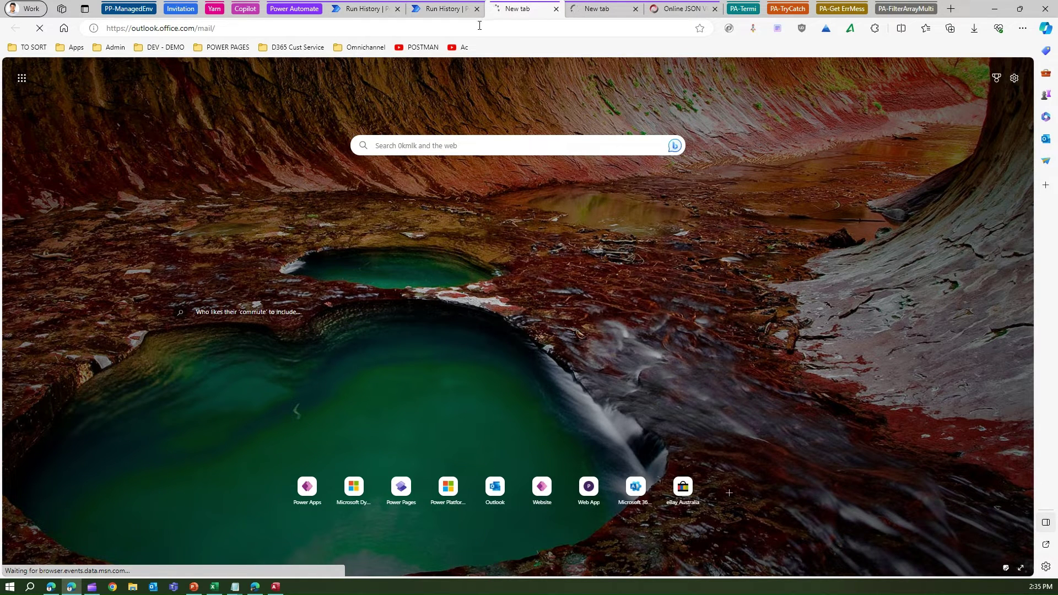
# Step: In the run details, expand the trigger outputs and show its raw outputs JSON
pyautogui.click(444, 10)
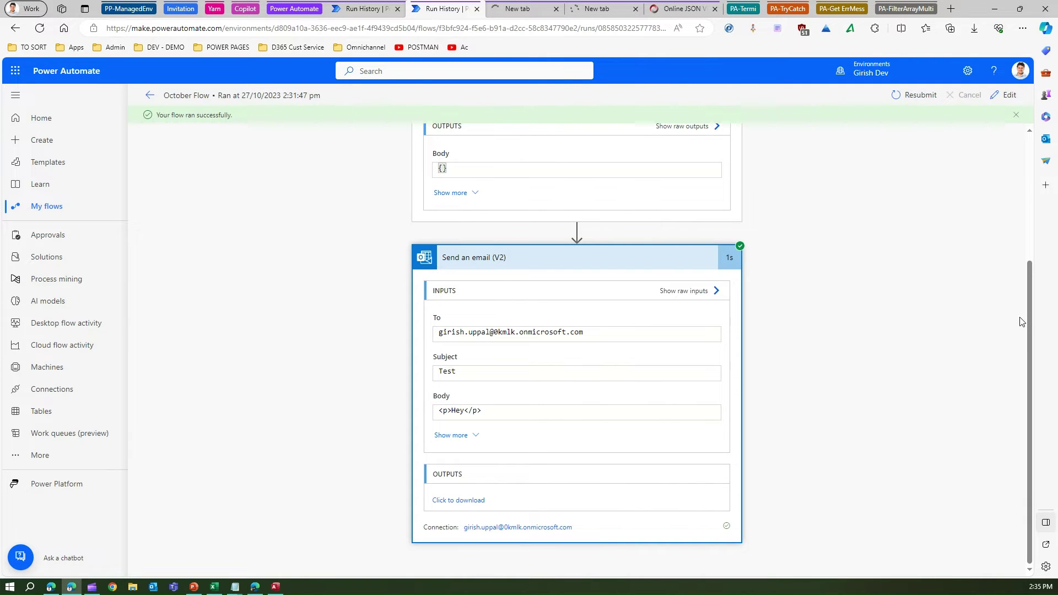
pyautogui.scroll(2, 1020, 322)
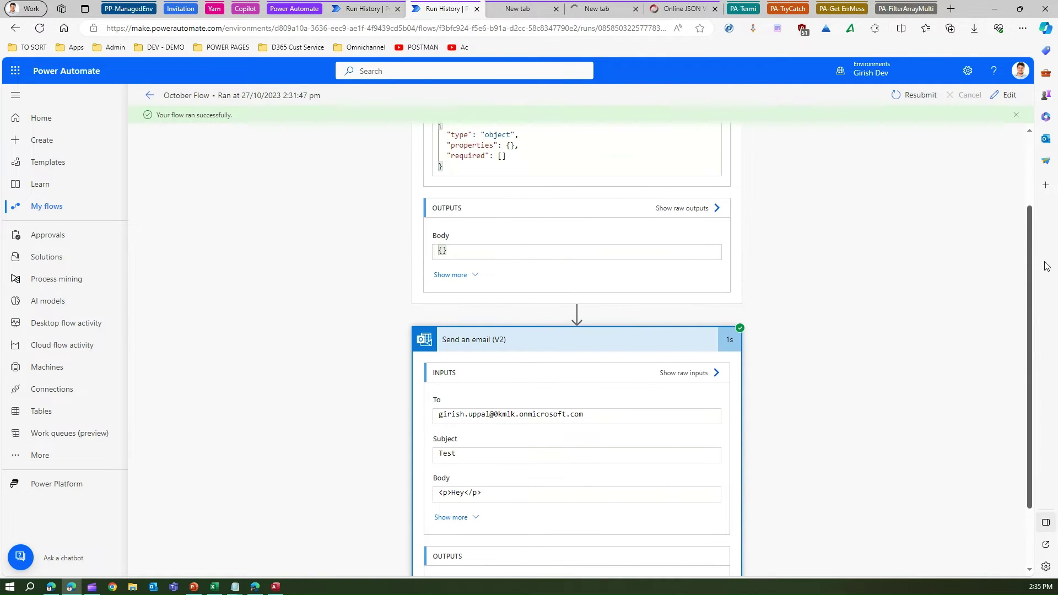
pyautogui.click(470, 275)
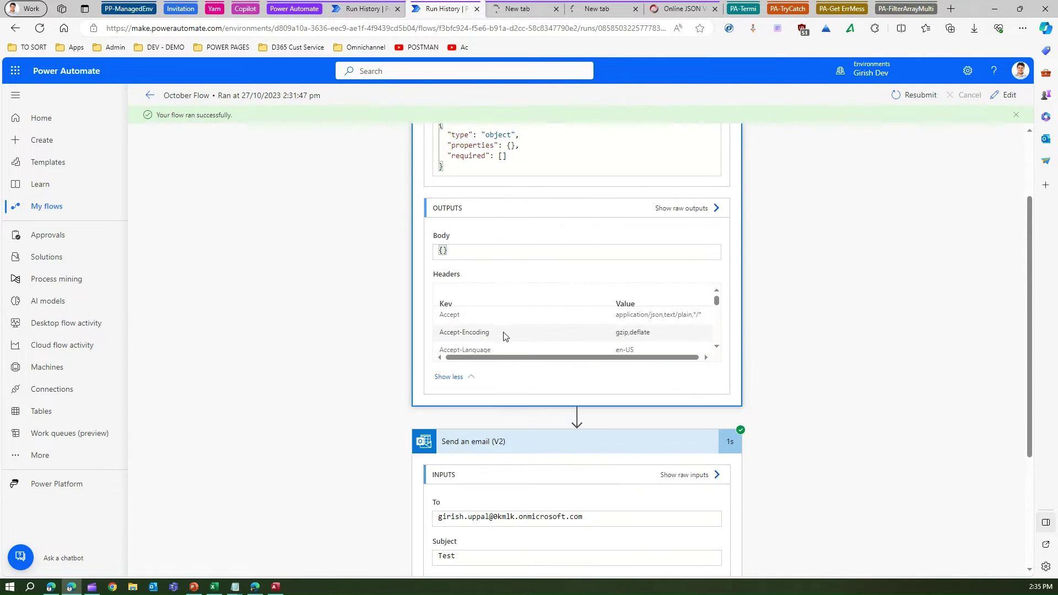
pyautogui.click(691, 209)
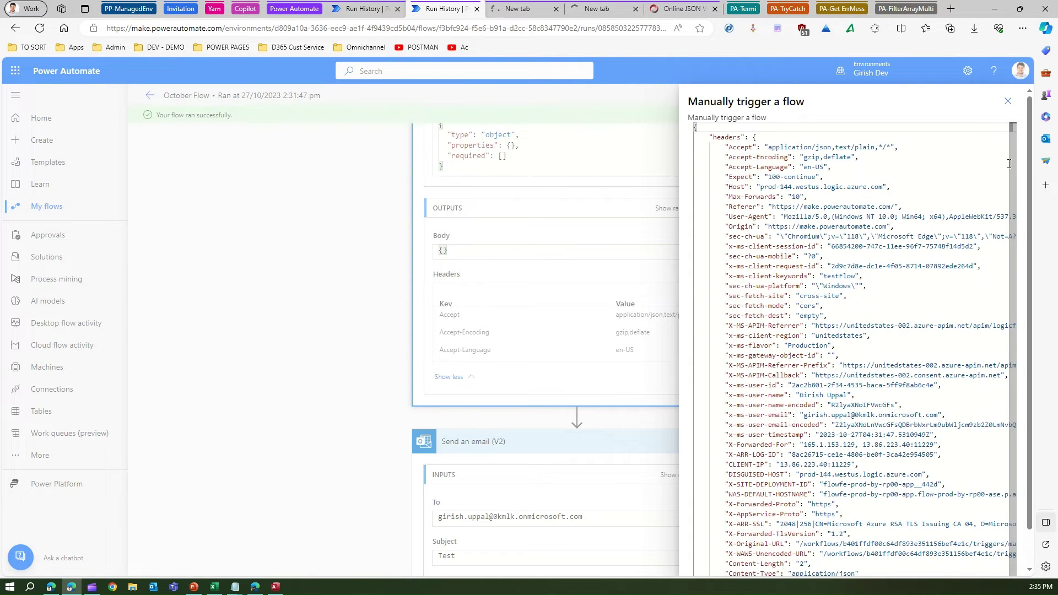
# Step: Close the raw outputs panel and return to the October Flow details page
pyautogui.scroll(-1, 1015, 166)
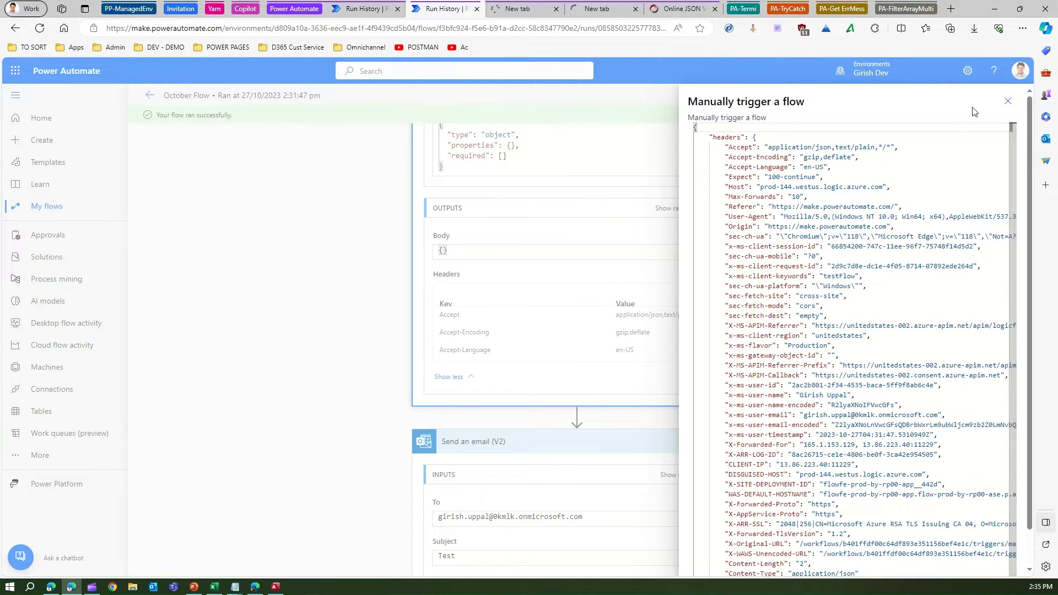
pyautogui.click(1008, 101)
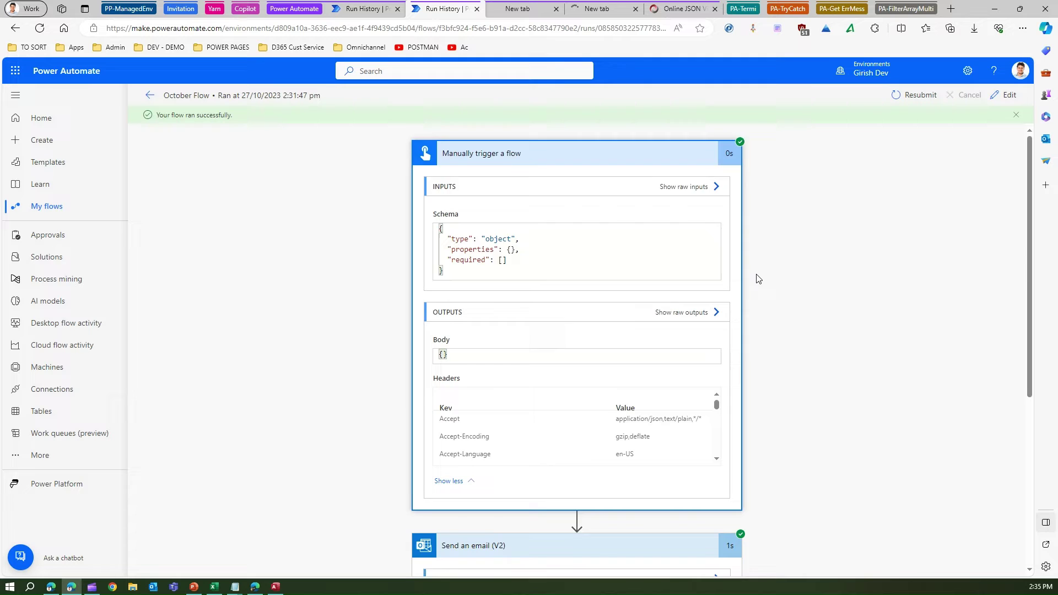
pyautogui.scroll(-5, 759, 276)
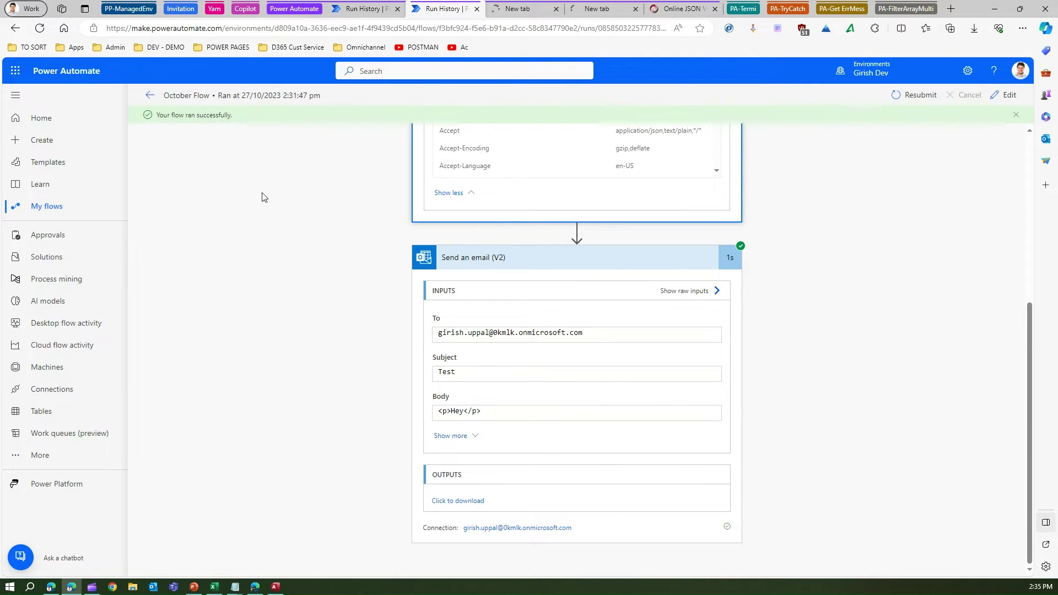
pyautogui.click(151, 97)
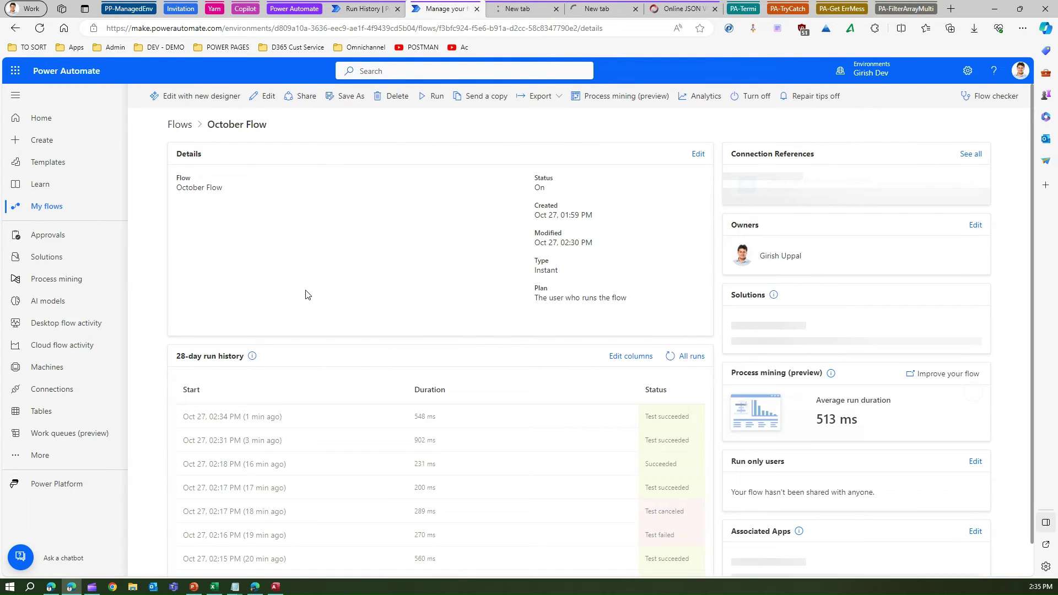
# Step: Open the Oct 27 02:34 PM run and select the Compose step's entire raw output JSON
pyautogui.click(240, 419)
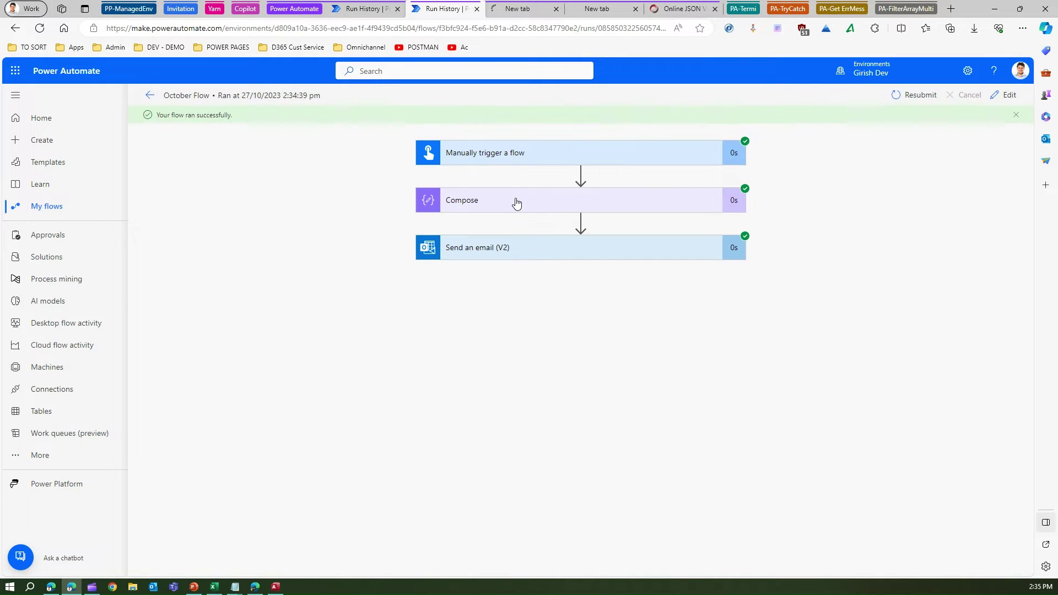
pyautogui.click(514, 204)
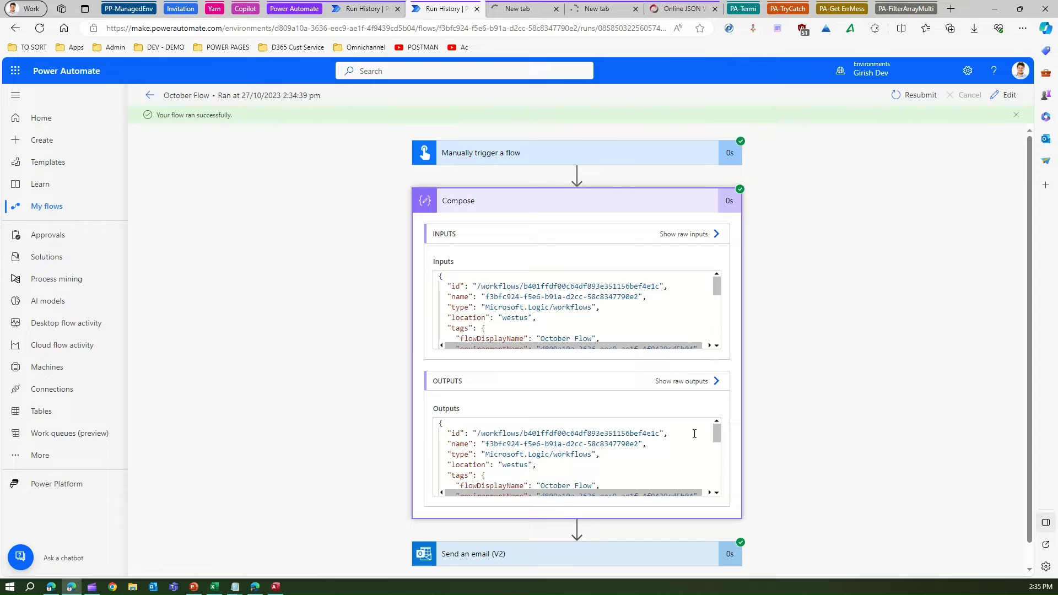
pyautogui.moveTo(717, 432); pyautogui.dragTo(729, 461)
pyautogui.click(694, 385)
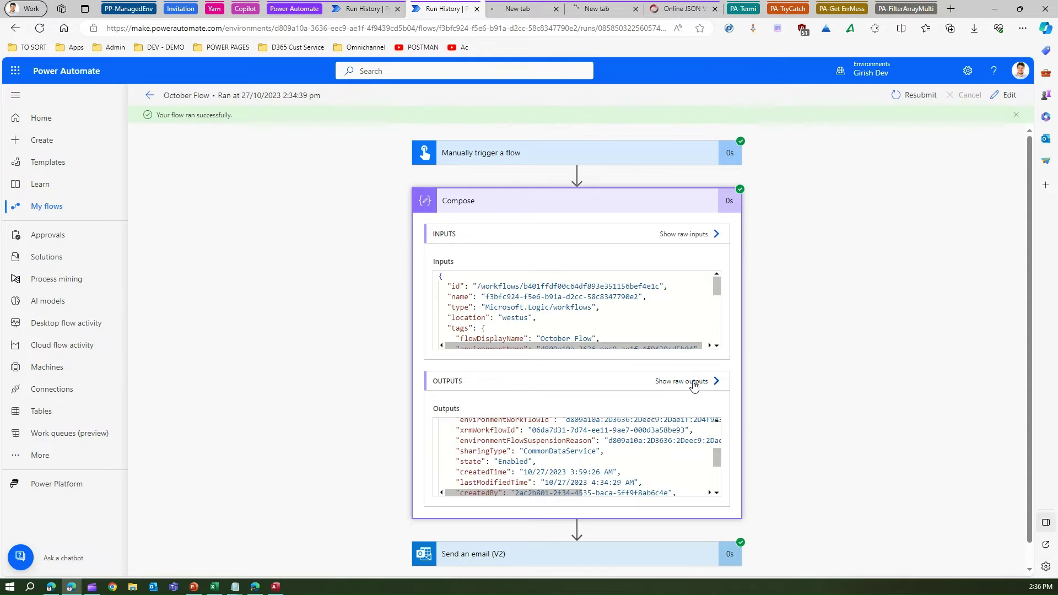
pyautogui.moveTo(719, 369); pyautogui.dragTo(699, 115)
pyautogui.hotkey('ctrl', 'c')
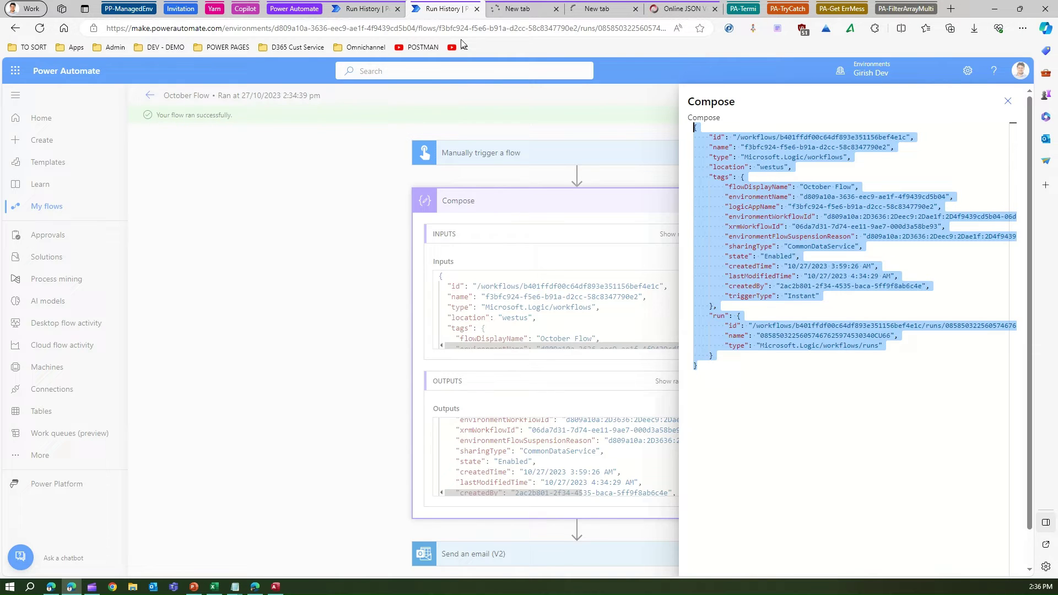
# Step: Replace the Online JSON Viewer's text with the copied Compose output and show it as a tree
pyautogui.click(682, 9)
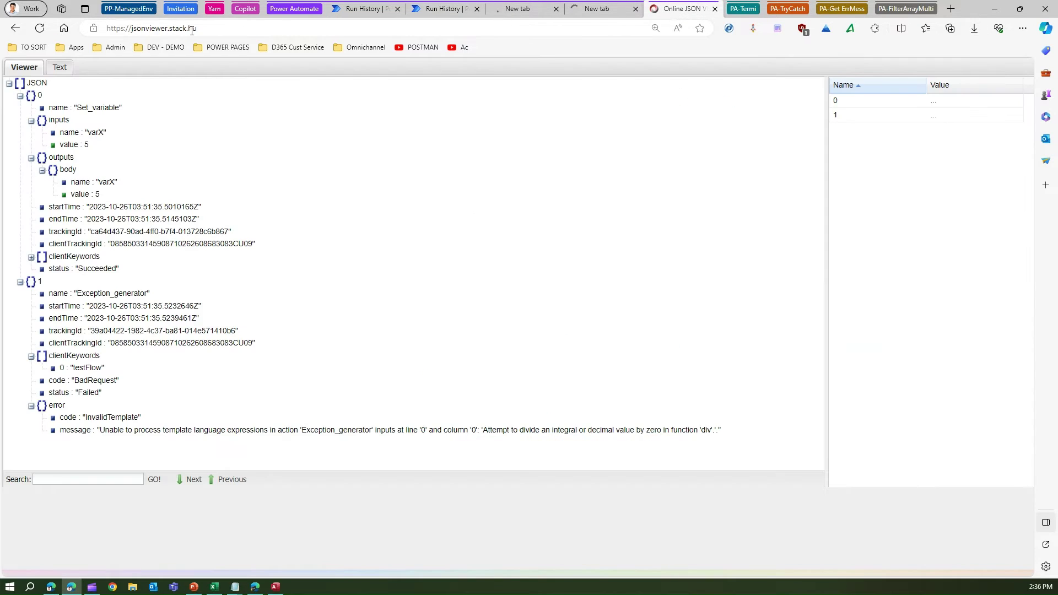
pyautogui.click(59, 67)
pyautogui.click(100, 149)
pyautogui.hotkey('ctrl', 'a')
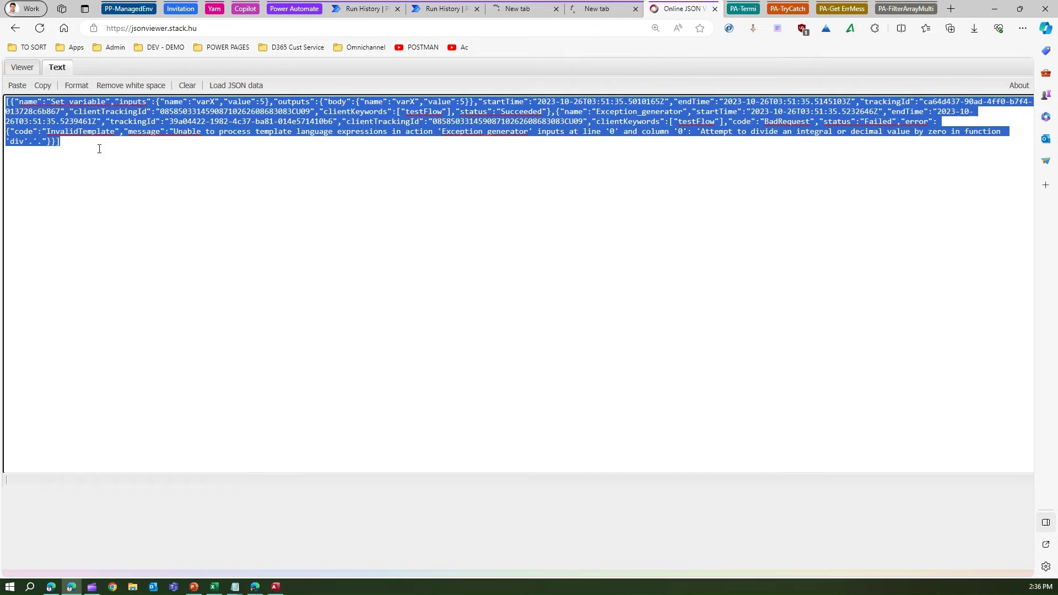
pyautogui.hotkey('ctrl', 'v')
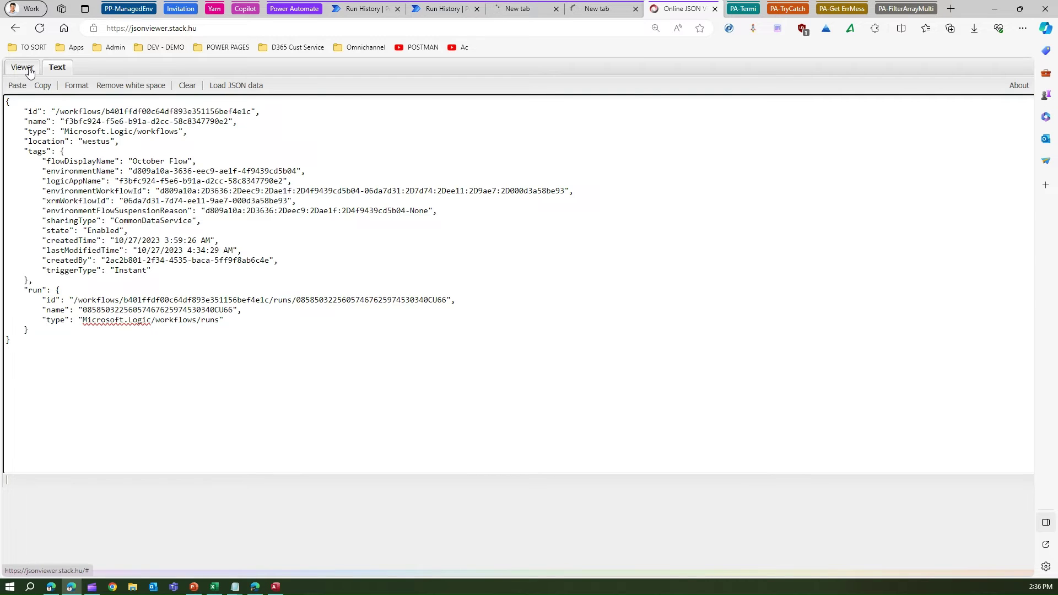
pyautogui.click(28, 68)
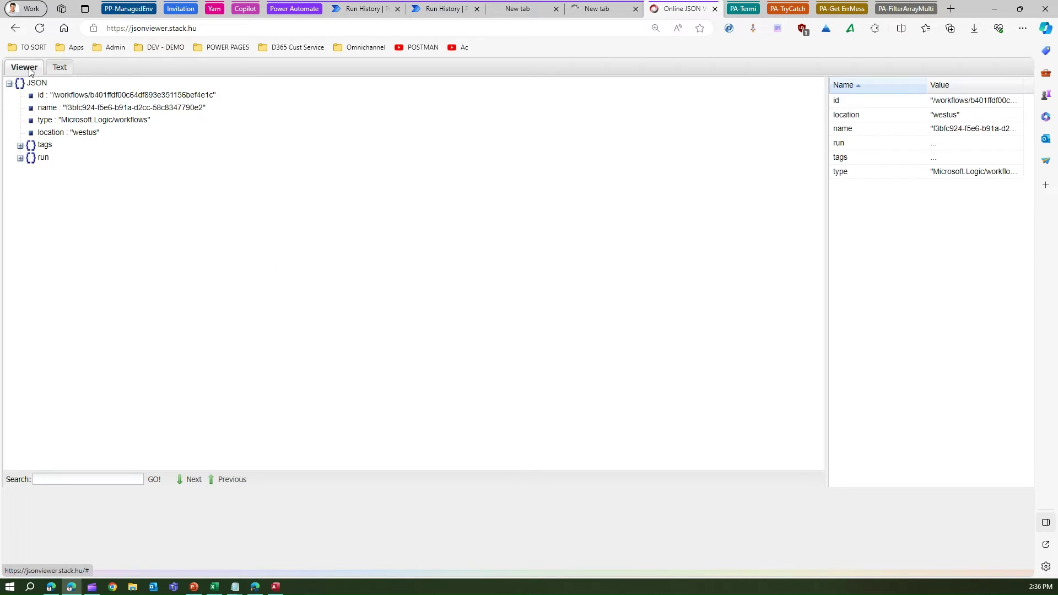
# Step: Expand and collapse the tags and run nodes to inspect the flow tags and run ID
pyautogui.click(20, 146)
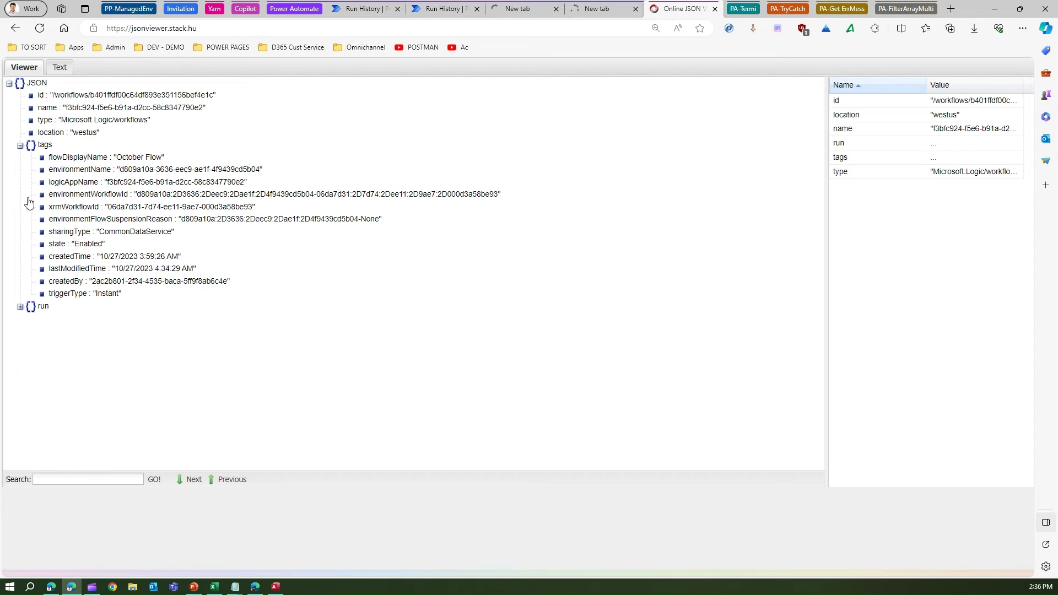
pyautogui.click(19, 307)
pyautogui.click(21, 146)
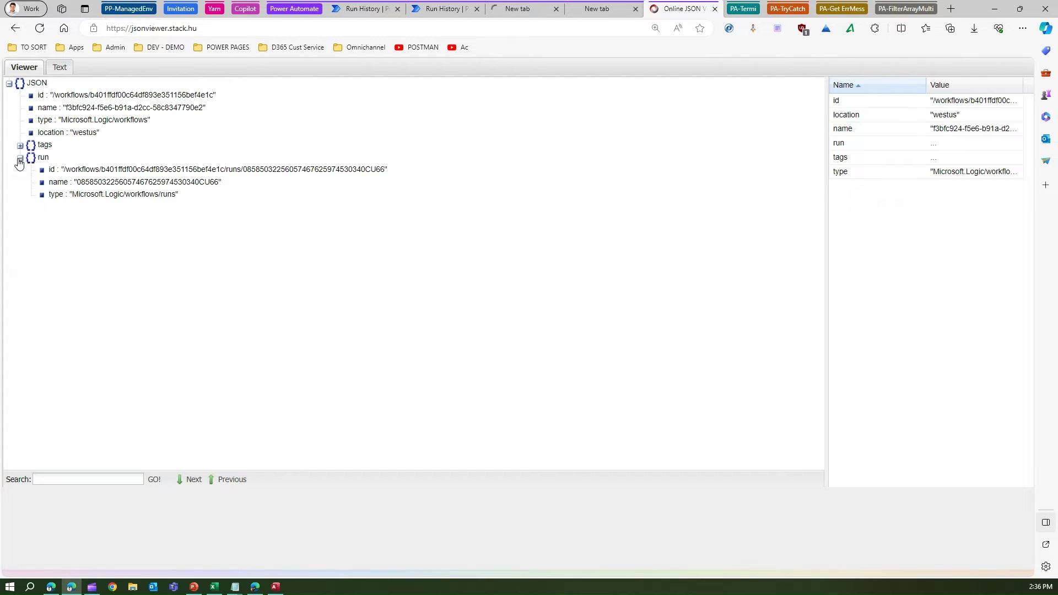
pyautogui.click(20, 158)
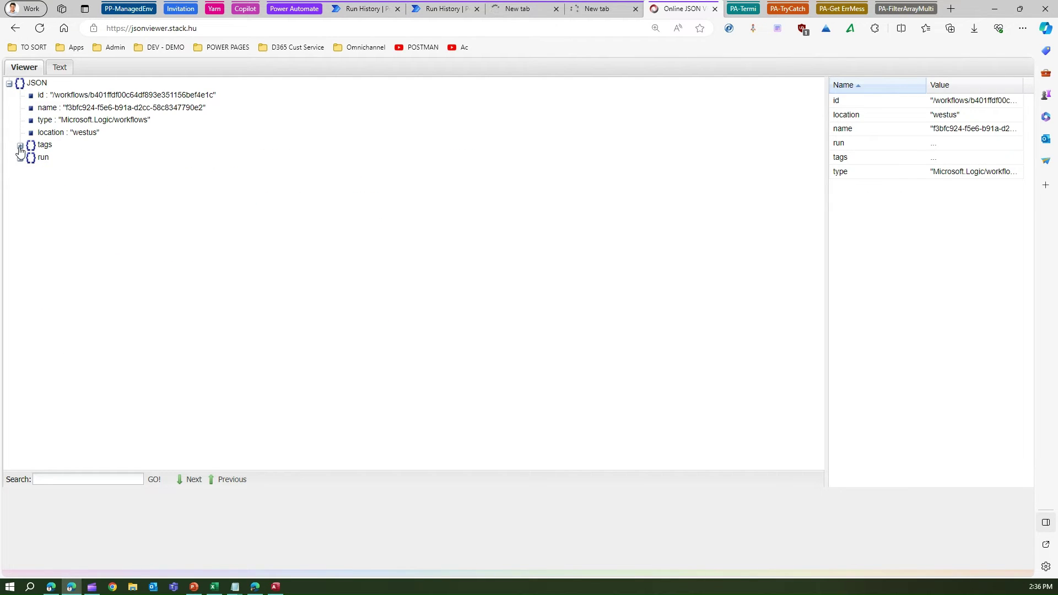